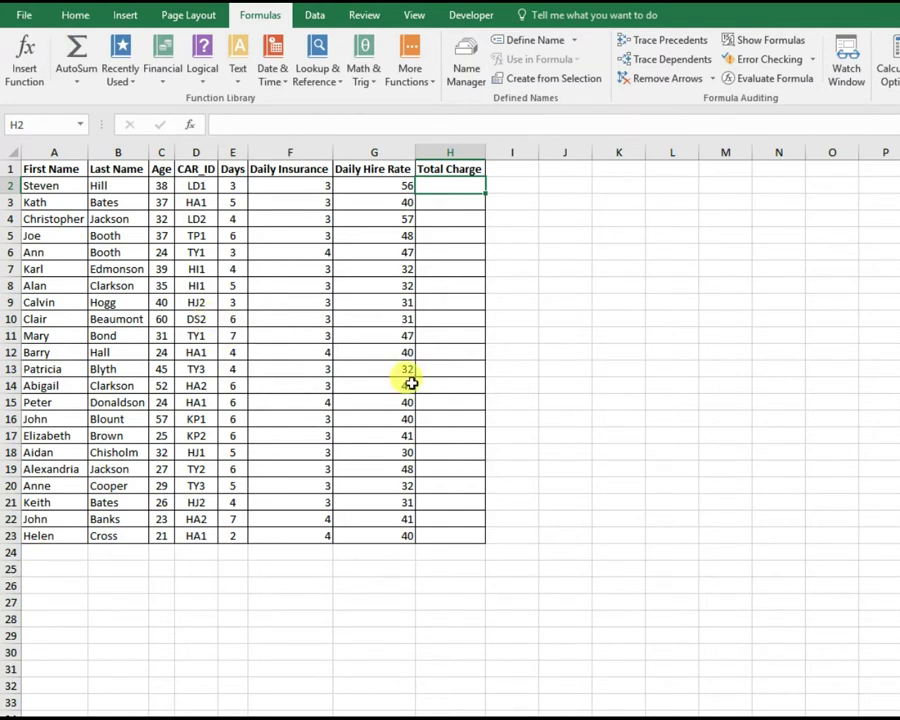
- Switch to L2_QP_March 14.pdf to read task (c) on the Total Charge, and compare it with row 2's Days and Daily Hire Rate
{"action": "key", "text": "alt+Tab"}
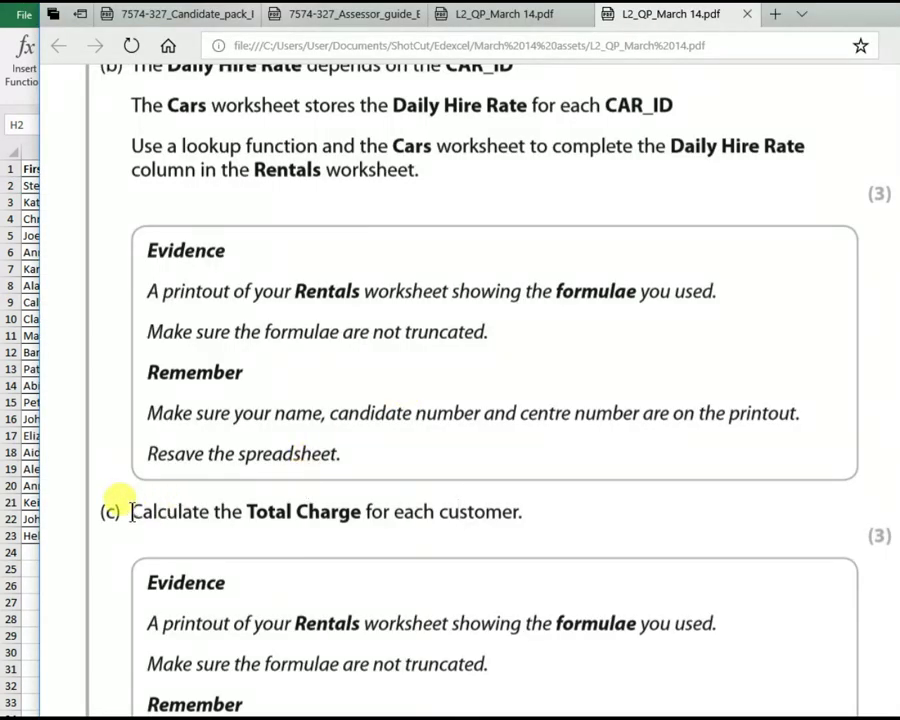
{"action": "left_click_drag", "start_coordinate": [131, 513], "coordinate": [490, 511]}
{"action": "left_click", "coordinate": [530, 520]}
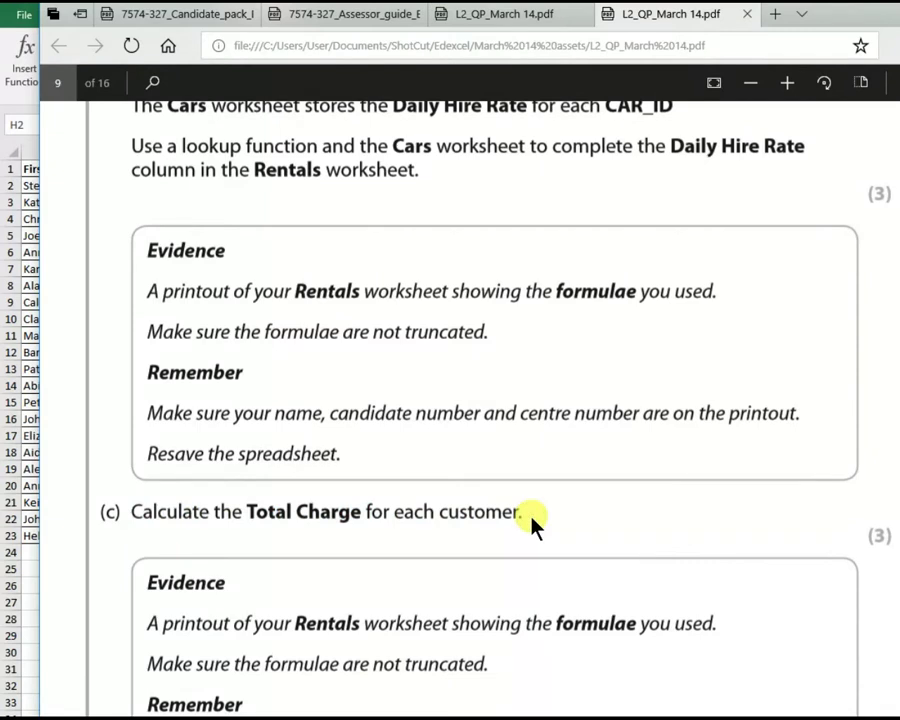
{"action": "scroll", "coordinate": [533, 520], "scroll_direction": "down", "scroll_amount": 1}
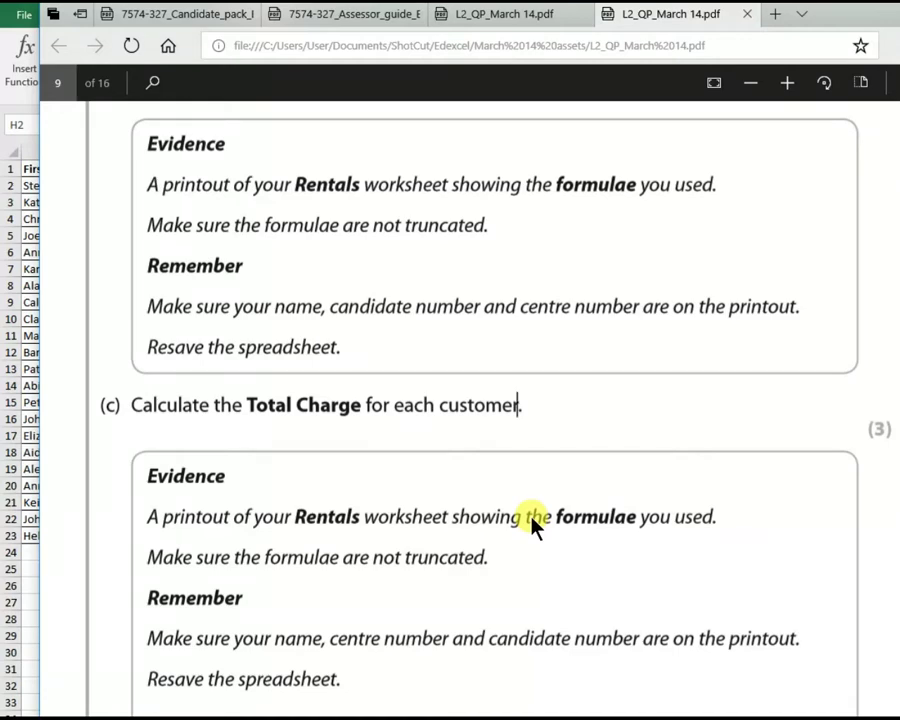
{"action": "key", "text": "alt+Tab"}
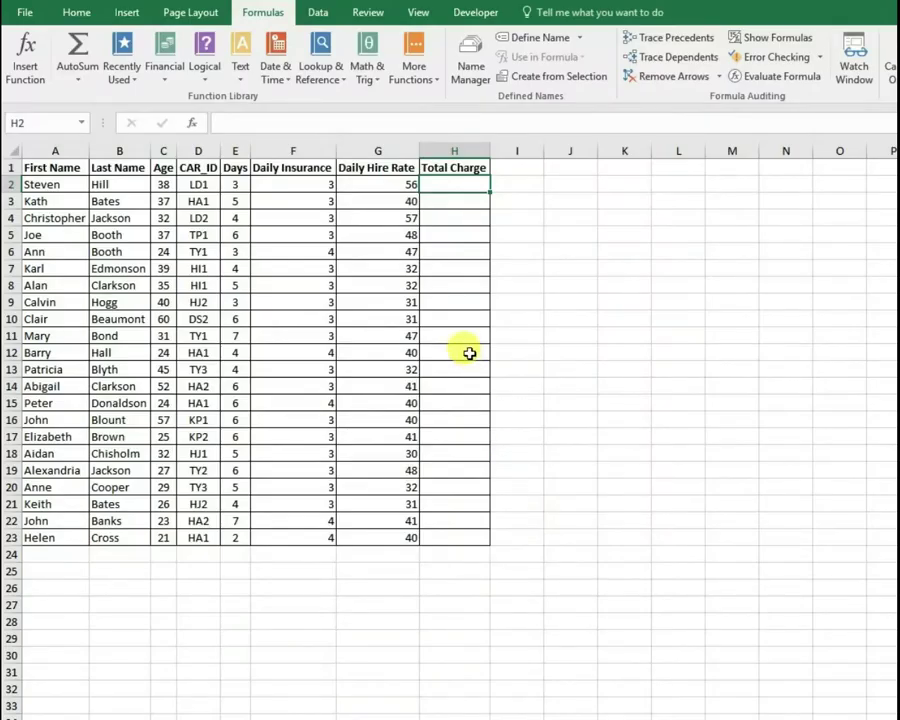
{"action": "left_click", "coordinate": [388, 185]}
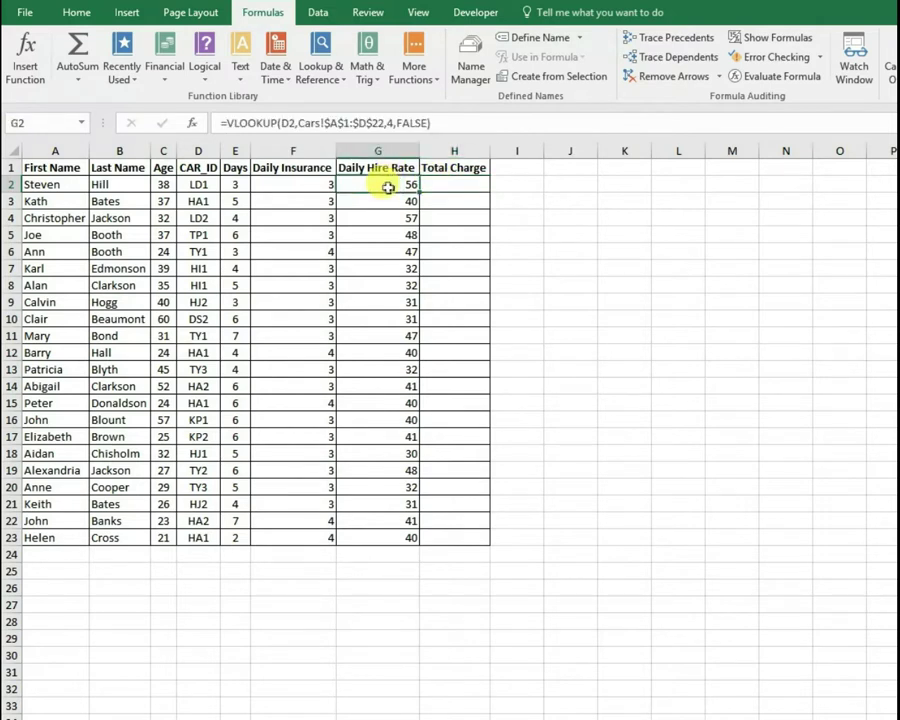
{"action": "left_click", "coordinate": [236, 184]}
{"action": "left_click", "coordinate": [450, 184]}
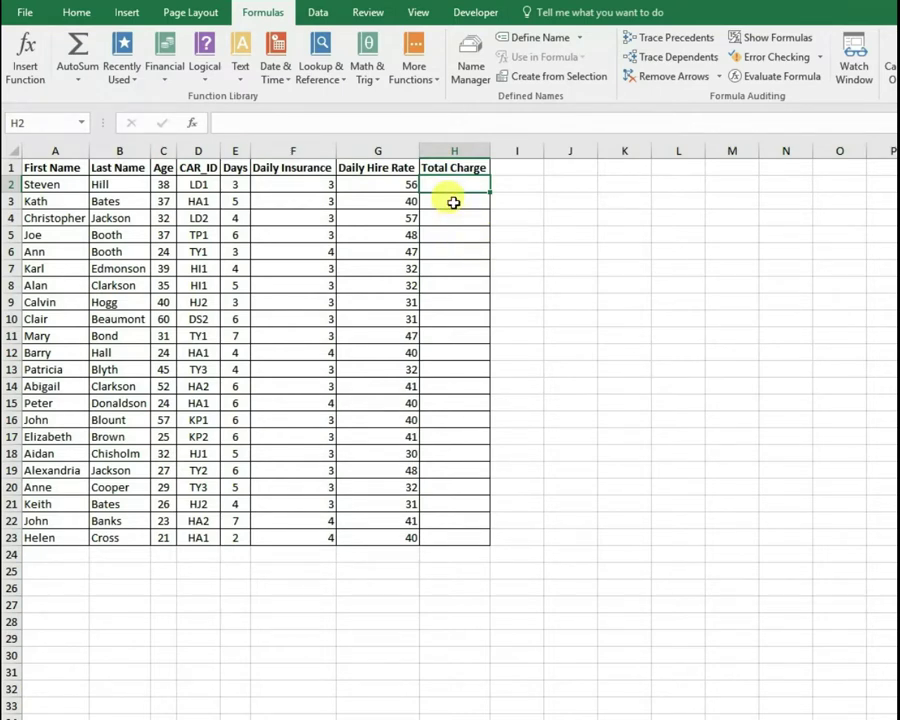
{"action": "key", "text": "alt+Tab"}
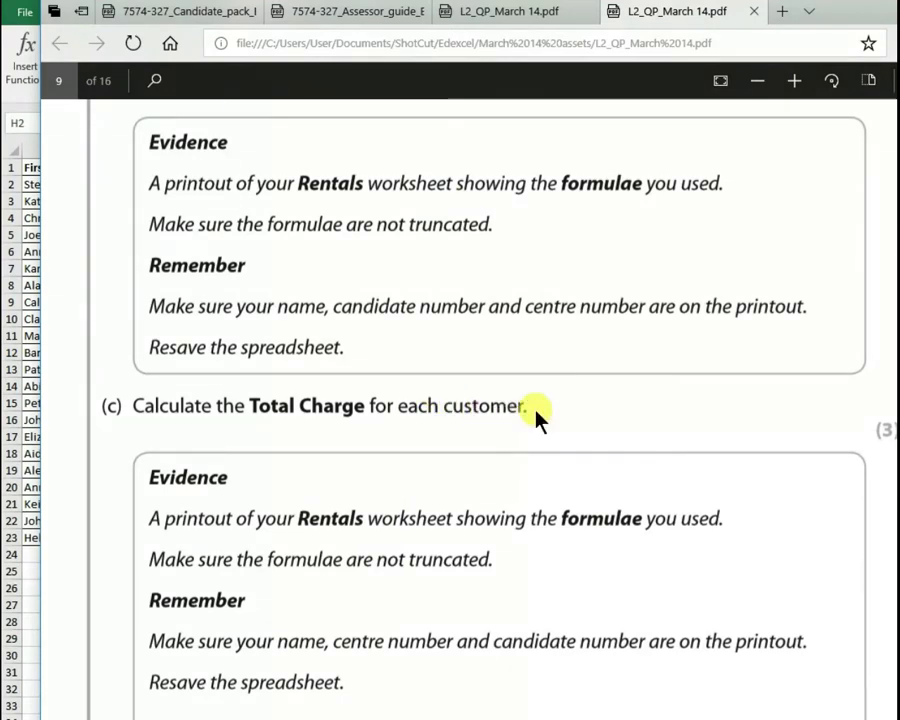
{"action": "left_click_drag", "start_coordinate": [130, 405], "coordinate": [499, 402]}
{"action": "left_click", "coordinate": [414, 404]}
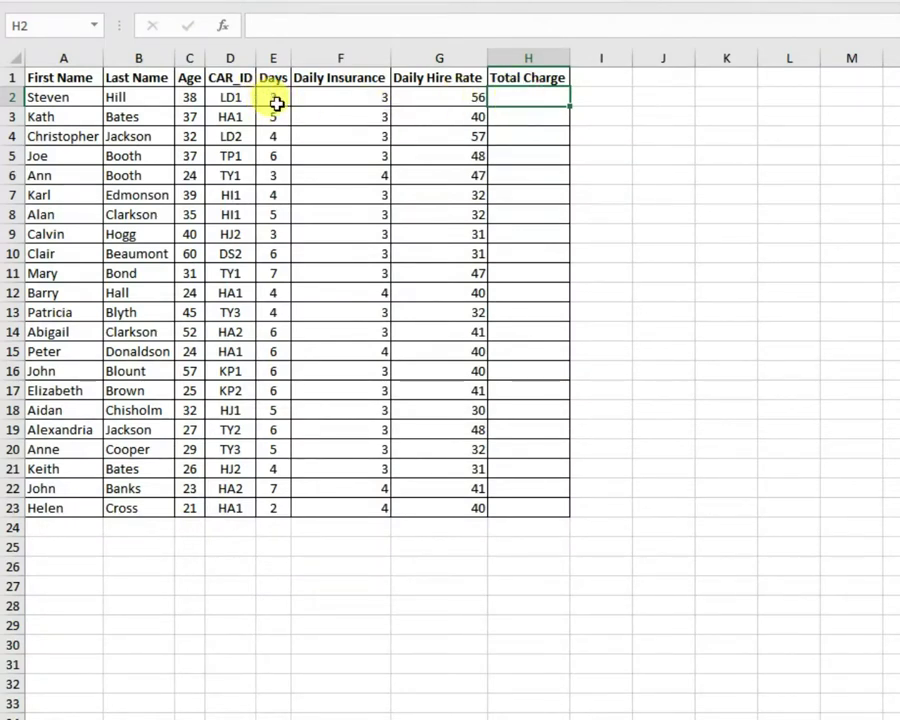
- Examine the Days, Daily Insurance and Daily Hire Rate columns and their row 2 cells to work out the Total Charge calculation
{"action": "left_click", "coordinate": [273, 57]}
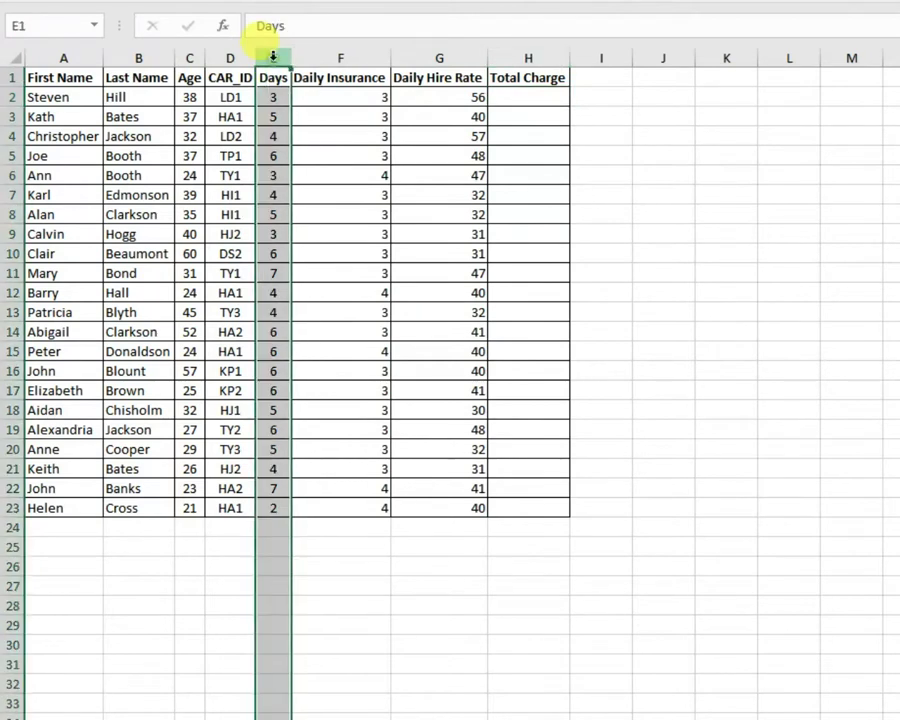
{"action": "left_click", "coordinate": [337, 57]}
{"action": "left_click_drag", "start_coordinate": [434, 58], "coordinate": [422, 87]}
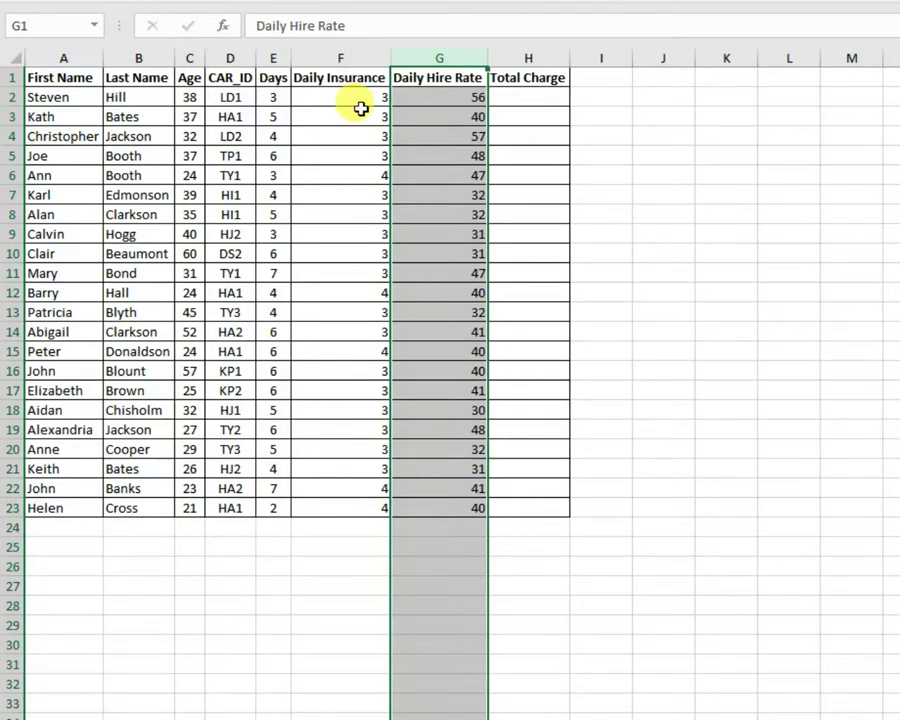
{"action": "left_click", "coordinate": [455, 97]}
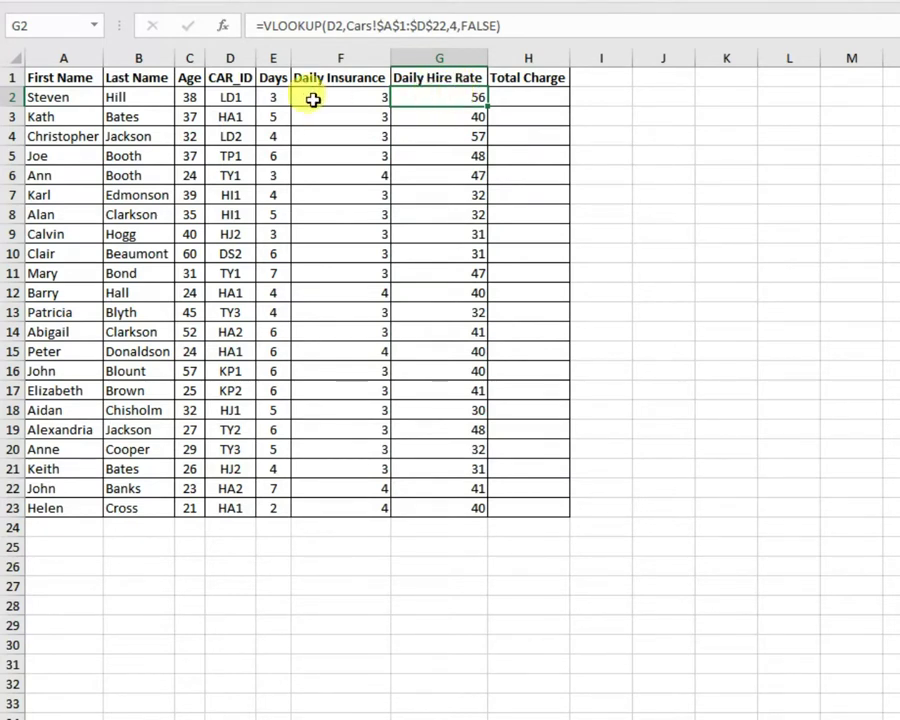
{"action": "left_click", "coordinate": [272, 97]}
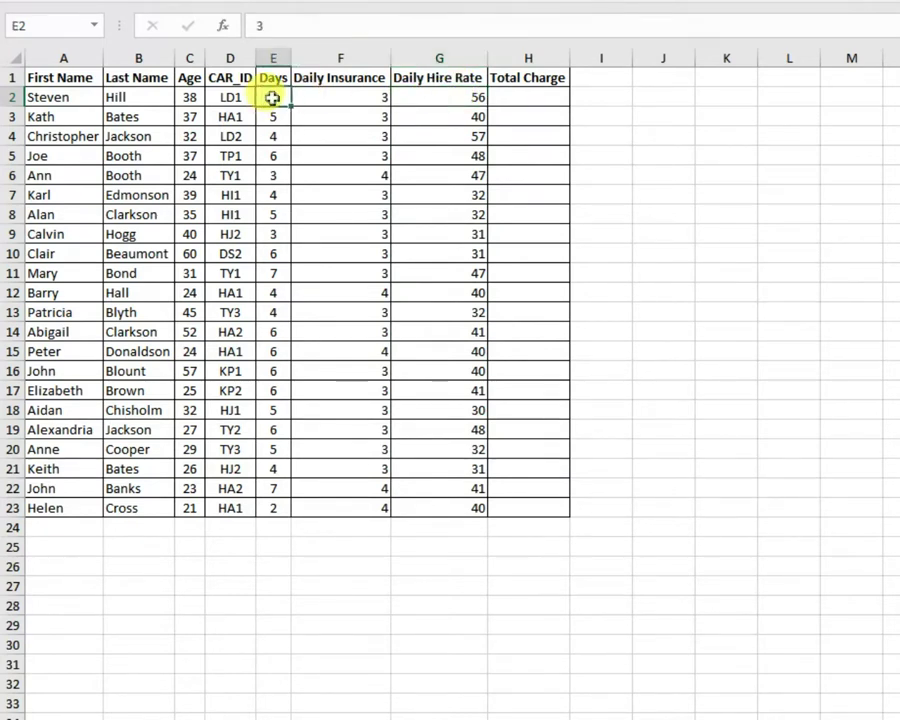
{"action": "left_click", "coordinate": [436, 97]}
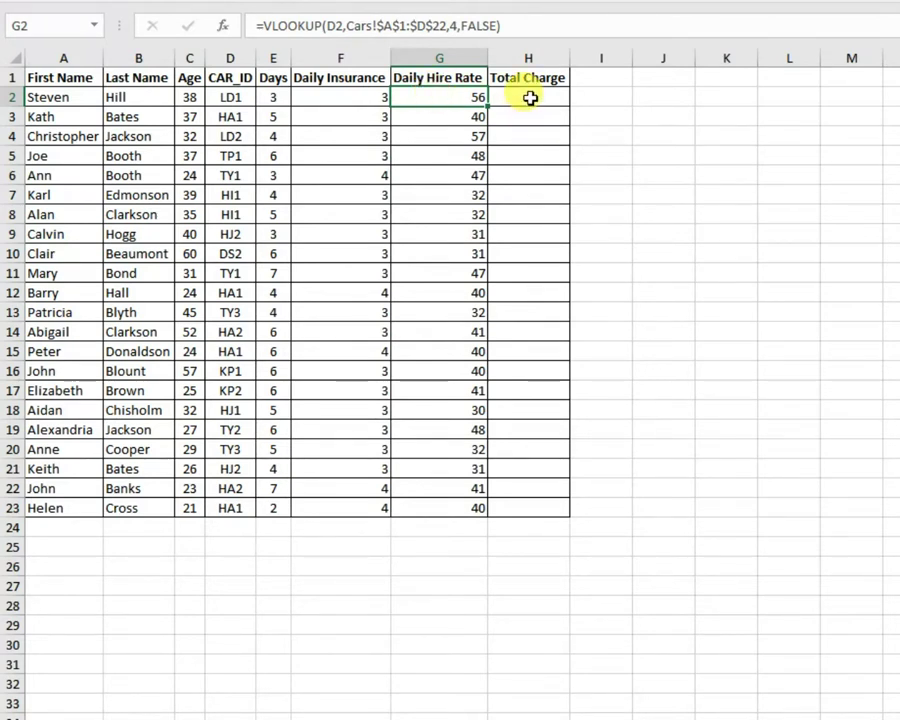
{"action": "left_click", "coordinate": [328, 95]}
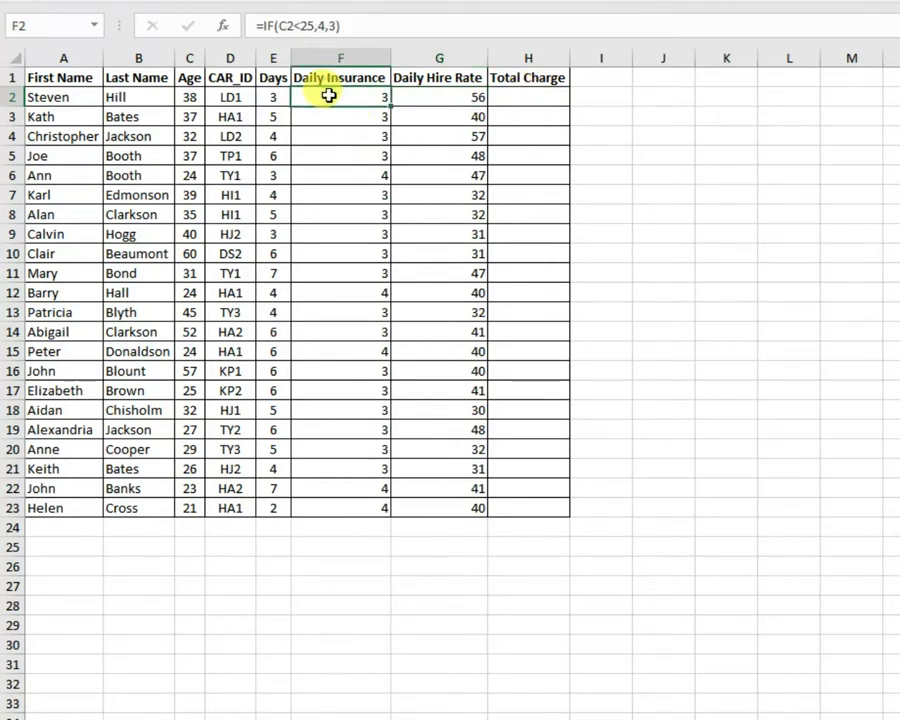
{"action": "left_click", "coordinate": [507, 98]}
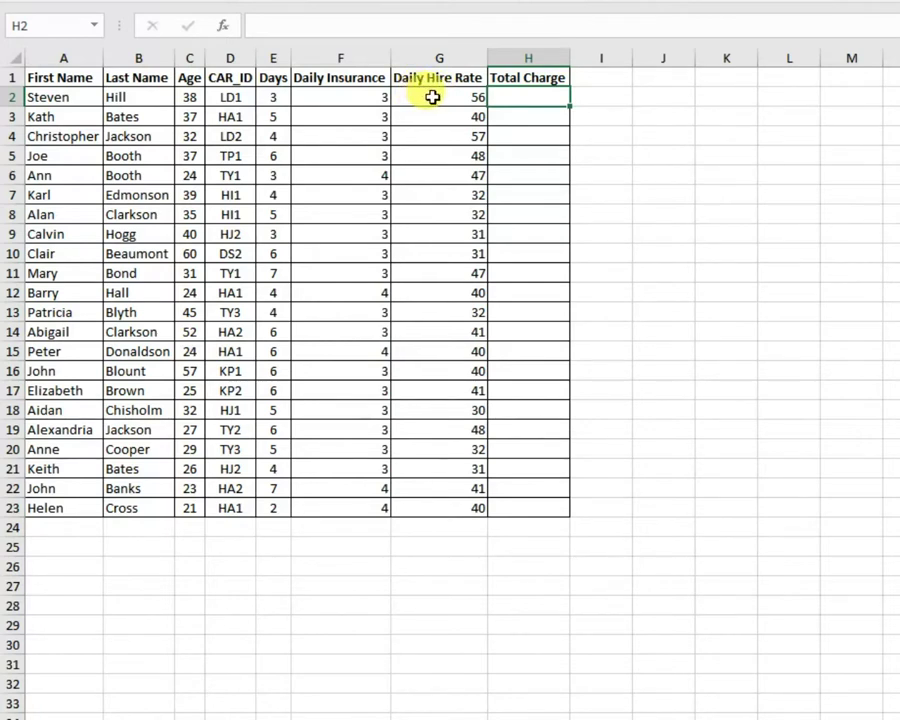
{"action": "left_click", "coordinate": [432, 97]}
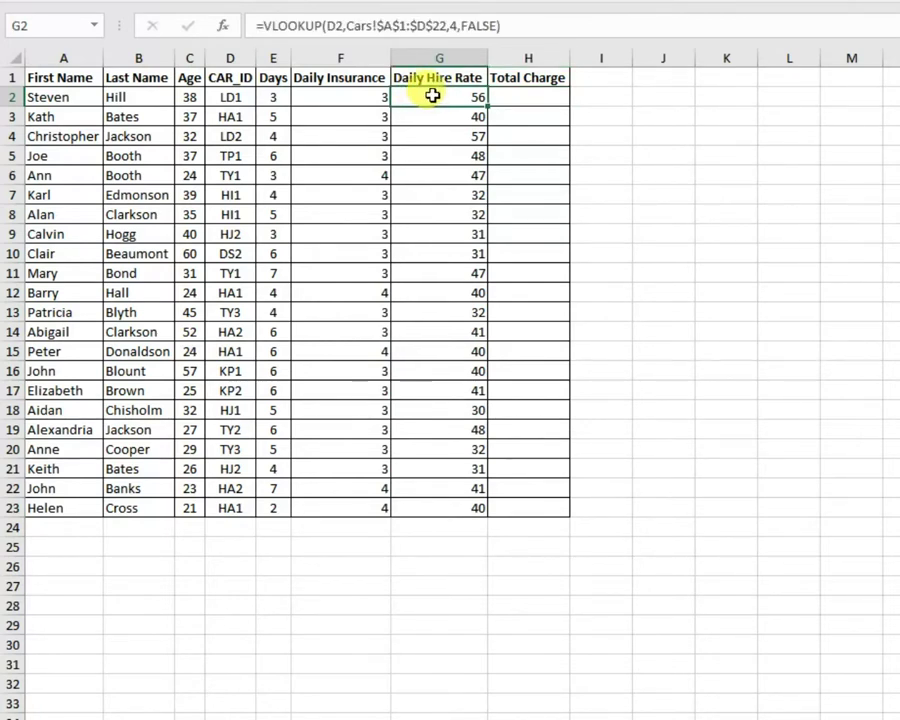
{"action": "left_click", "coordinate": [333, 97]}
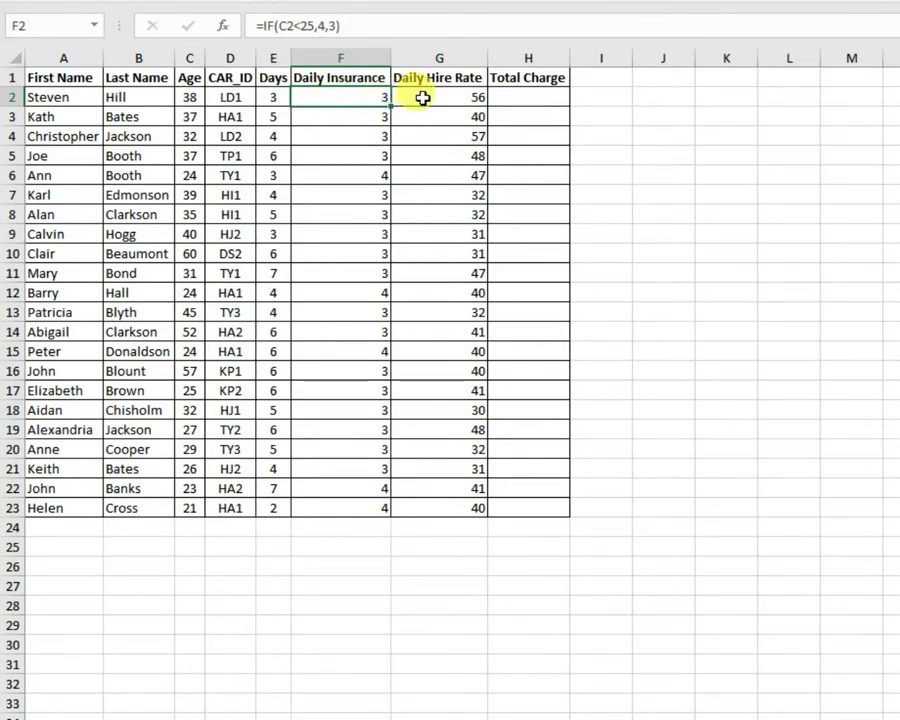
{"action": "left_click", "coordinate": [278, 97]}
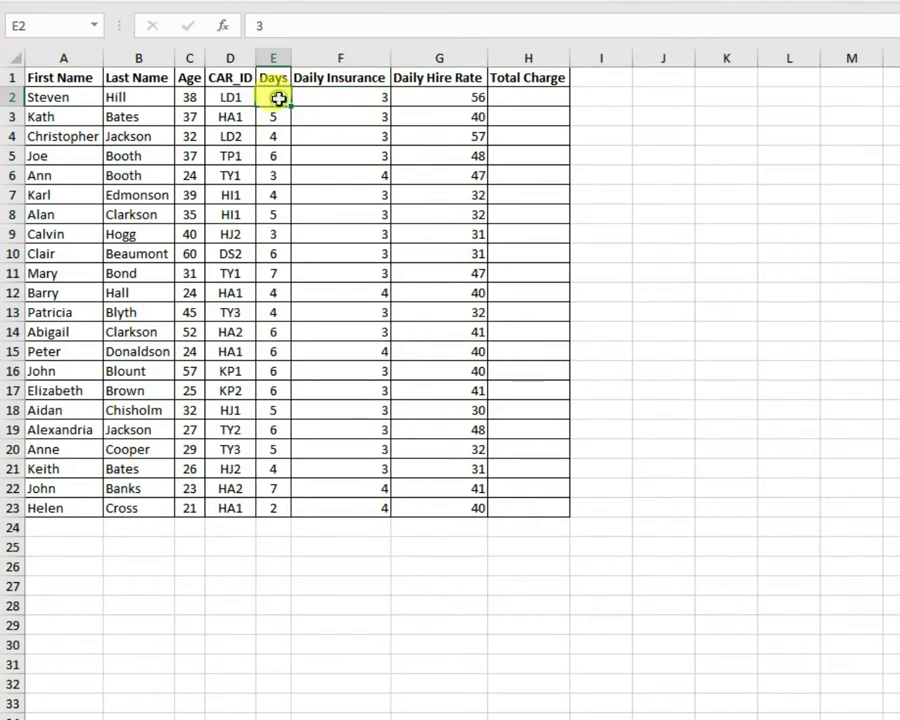
- Enter the formula =G2+F2*E2 in cell H2 of the Total Charge column
{"action": "left_click", "coordinate": [527, 98]}
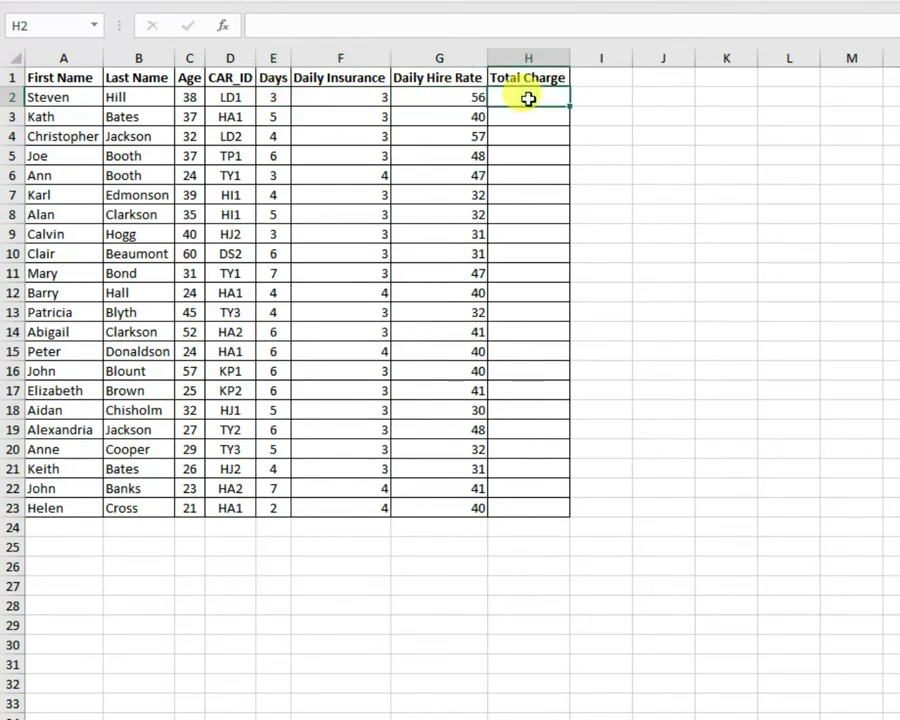
{"action": "type", "text": "="}
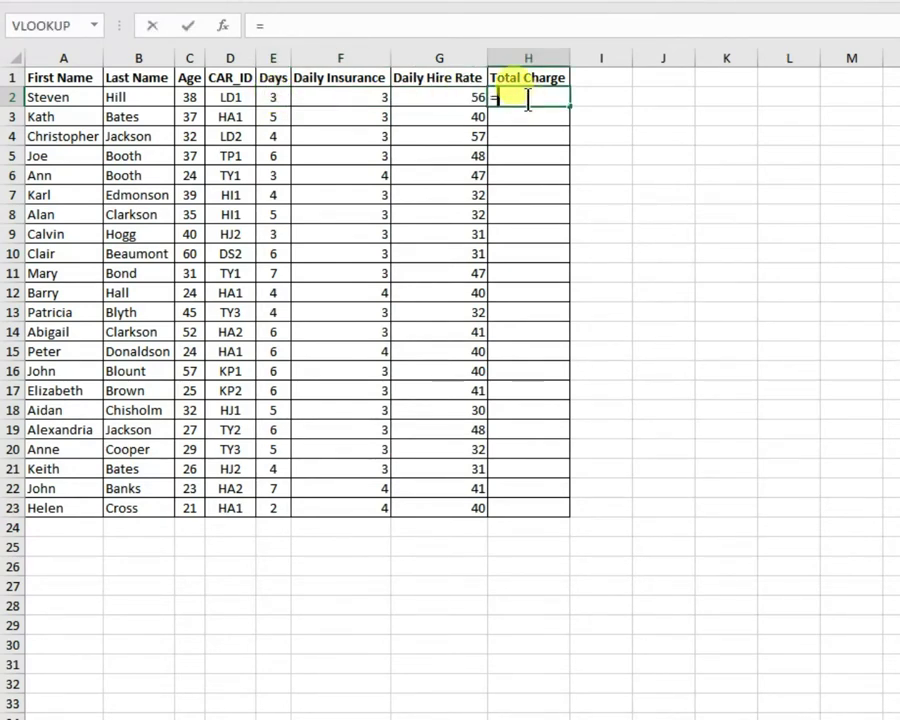
{"action": "left_click", "coordinate": [451, 97]}
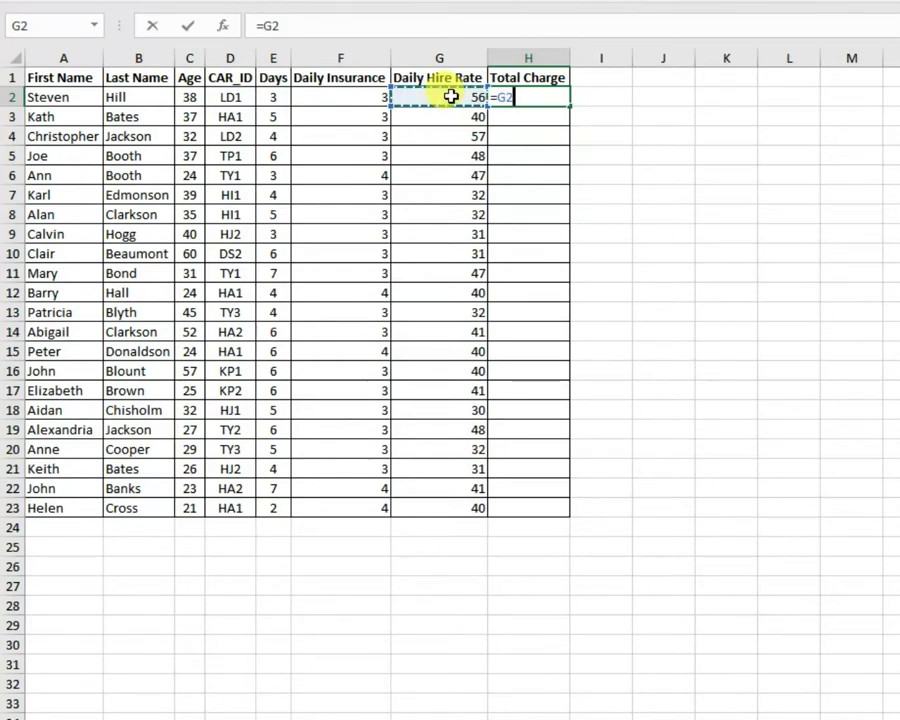
{"action": "type", "text": "+"}
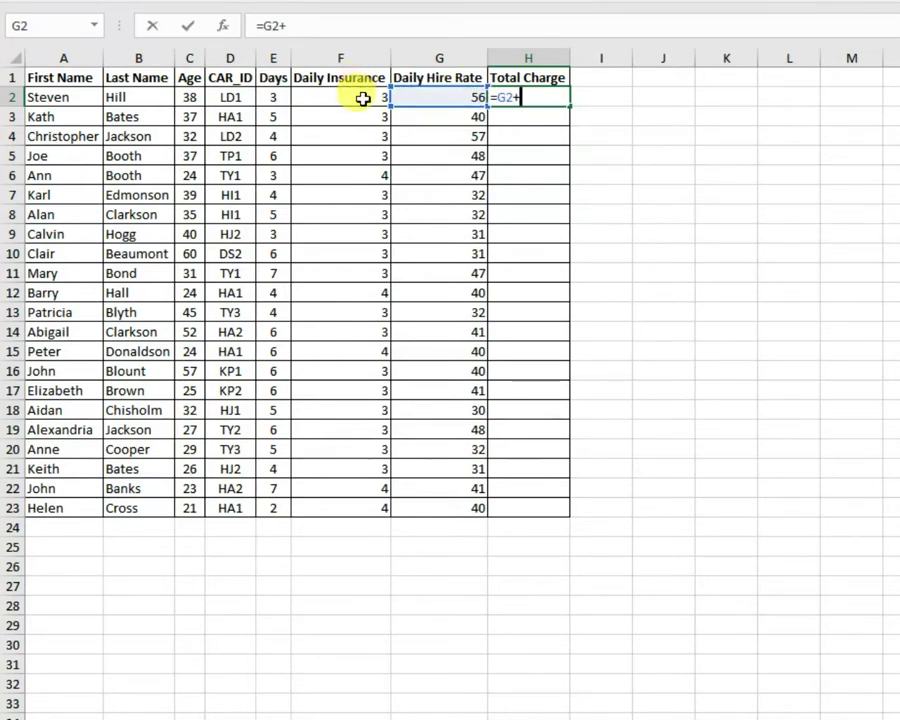
{"action": "left_click", "coordinate": [362, 98]}
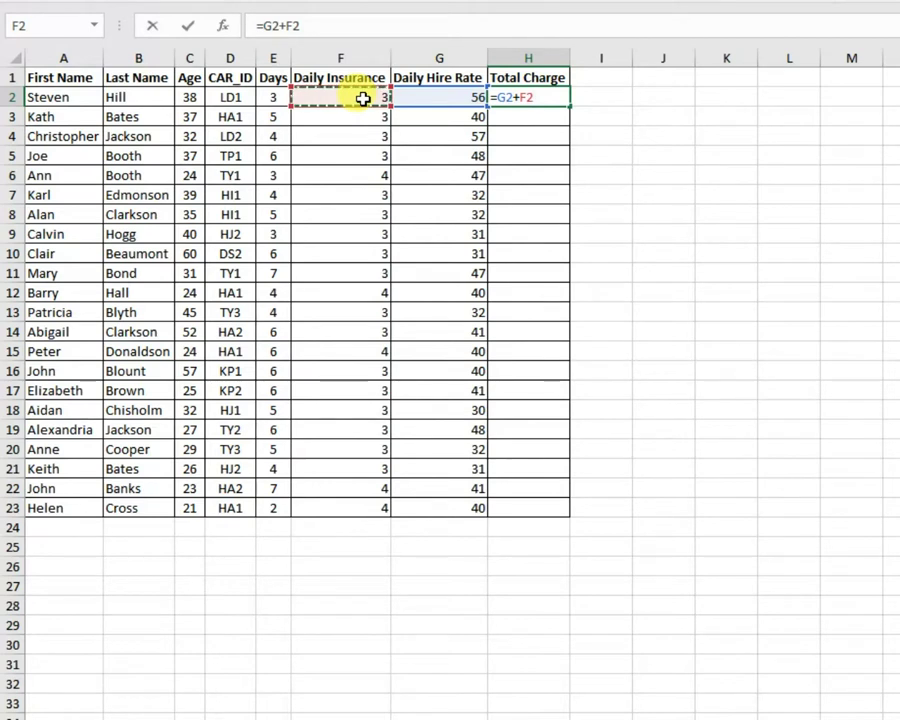
{"action": "type", "text": "*"}
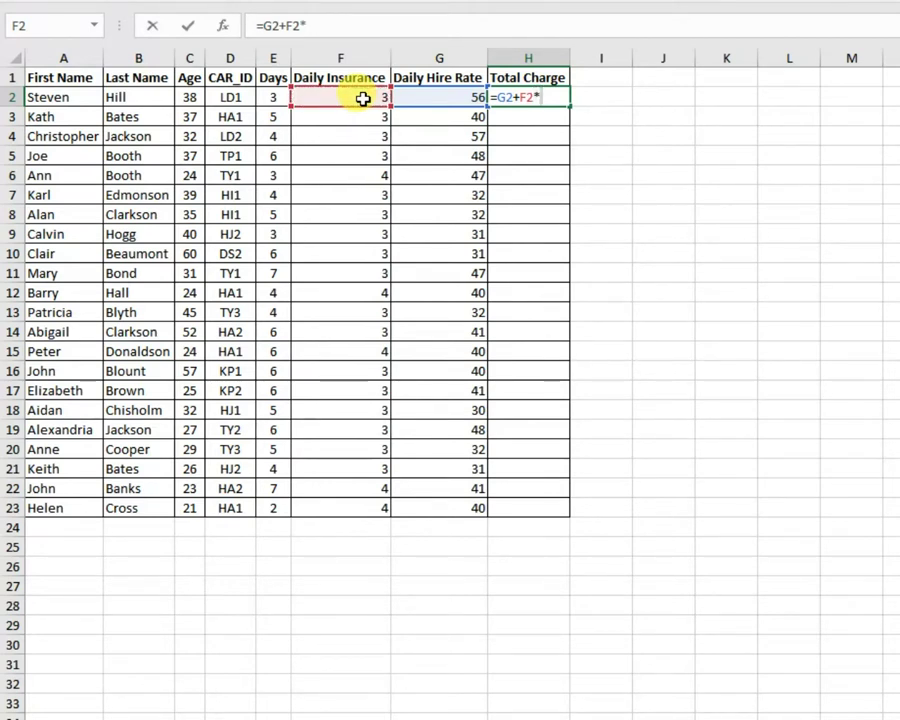
{"action": "left_click", "coordinate": [268, 97]}
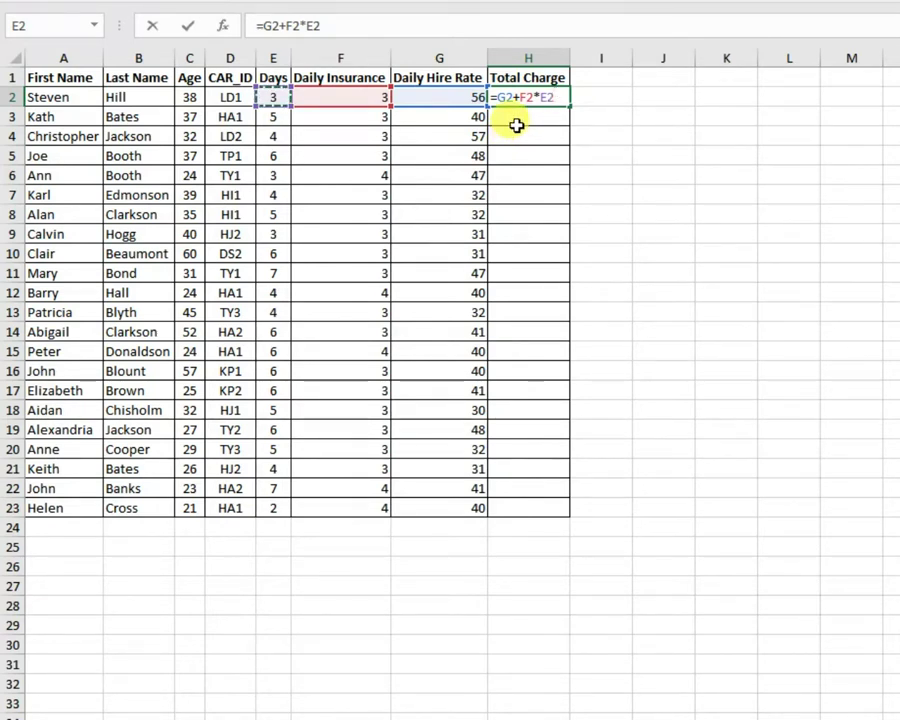
{"action": "key", "text": "Return"}
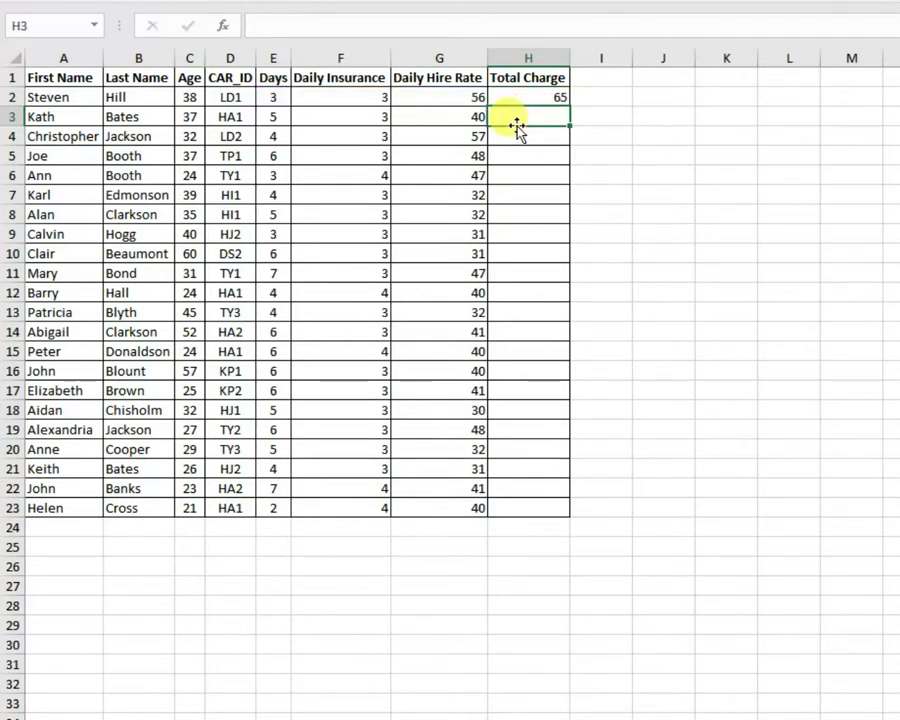
- Add brackets around the sum in the H2 formula so that it reads =(G2+F2)*E2
{"action": "key", "text": "Up"}
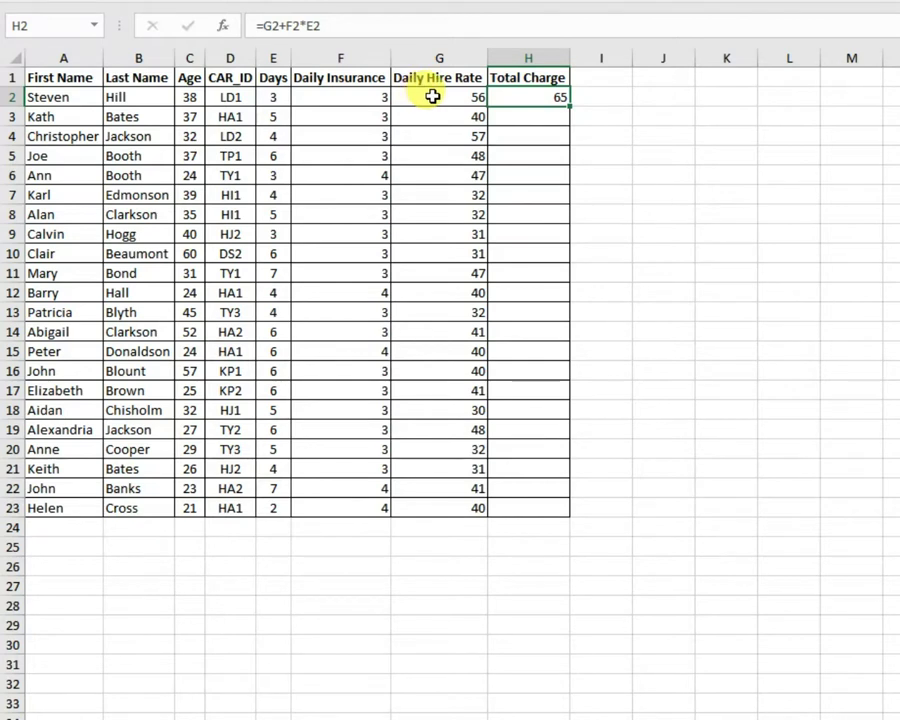
{"action": "left_click", "coordinate": [267, 22]}
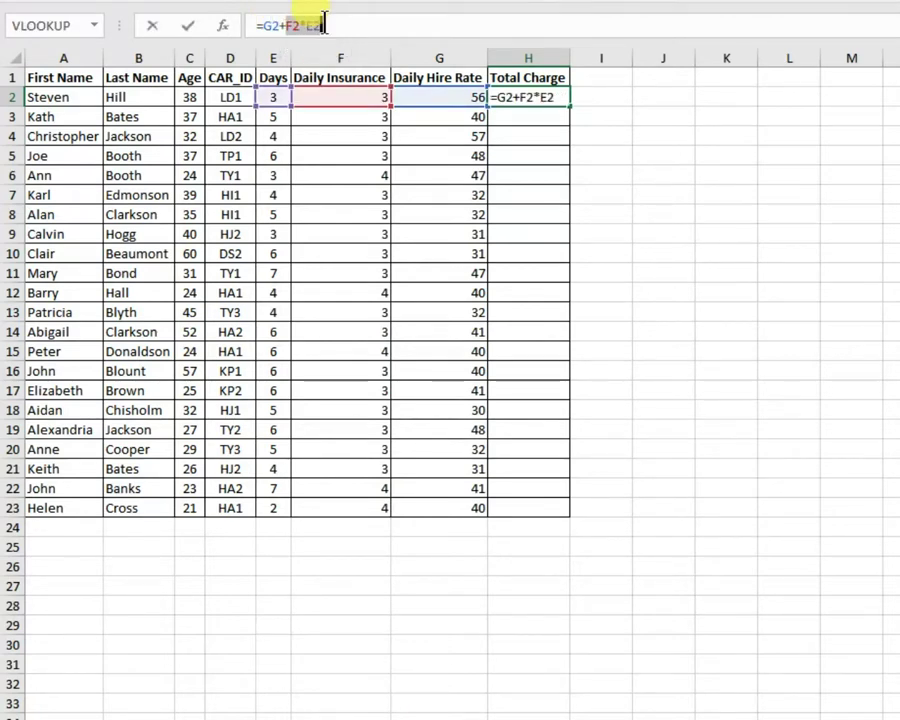
{"action": "left_click_drag", "start_coordinate": [264, 26], "coordinate": [301, 27]}
{"action": "left_click", "coordinate": [331, 27]}
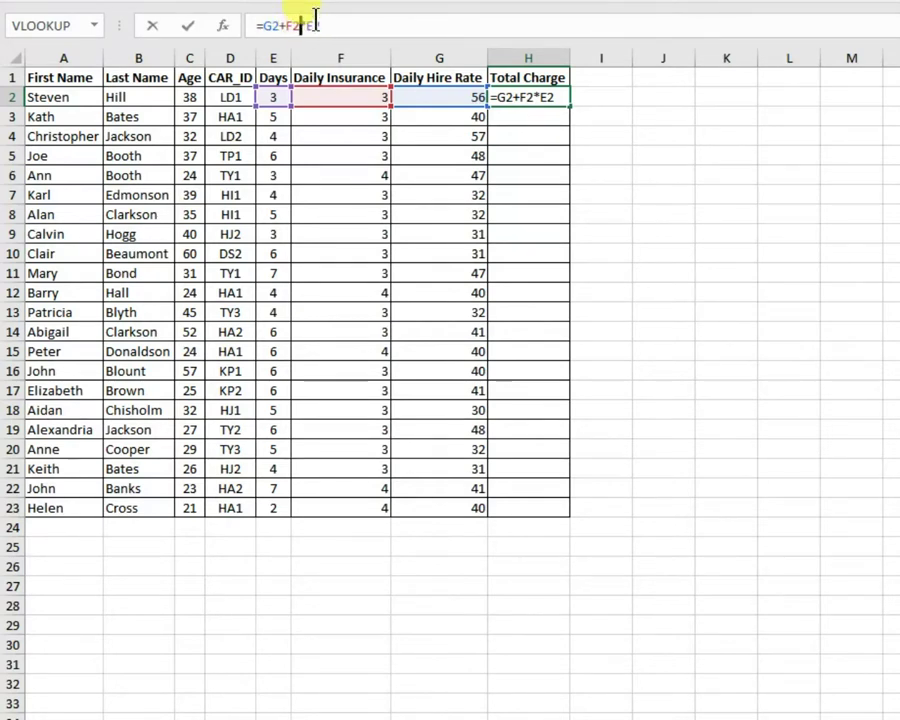
{"action": "type", "text": ")"}
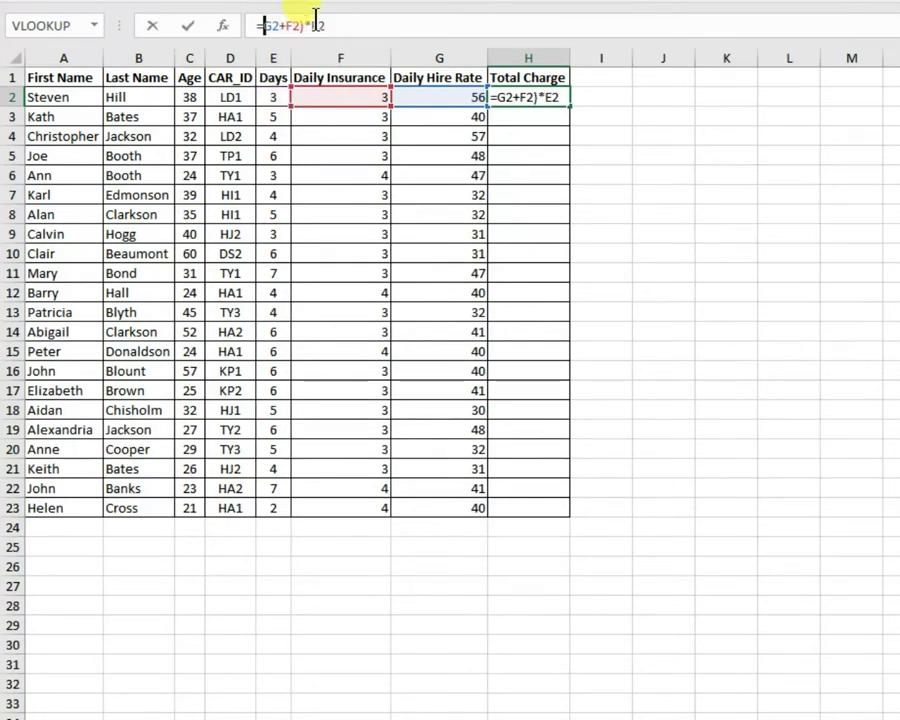
{"action": "type", "text": "("}
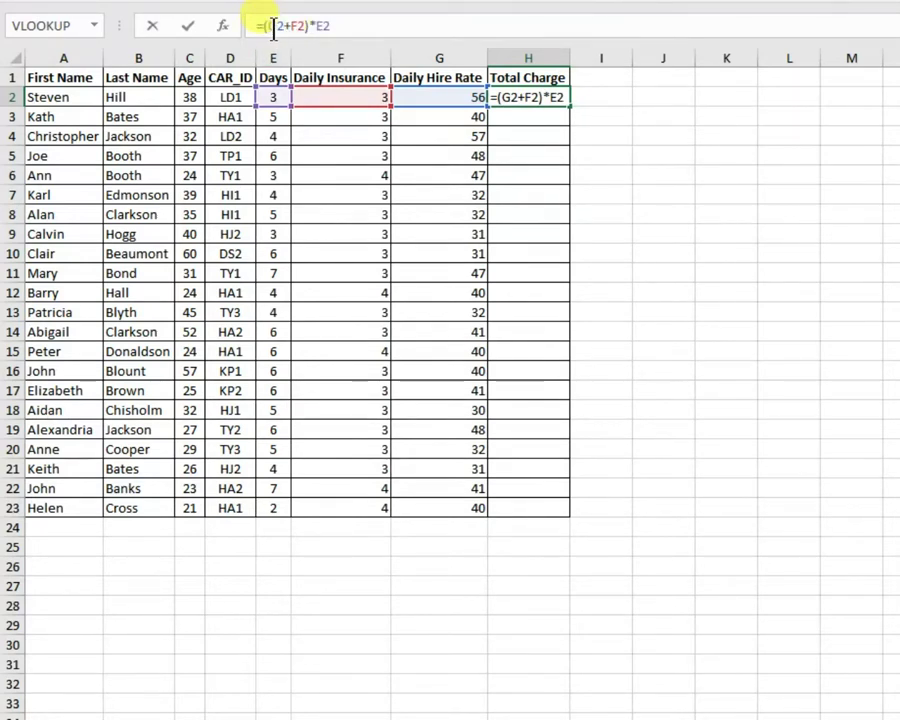
{"action": "left_click_drag", "start_coordinate": [282, 30], "coordinate": [309, 28]}
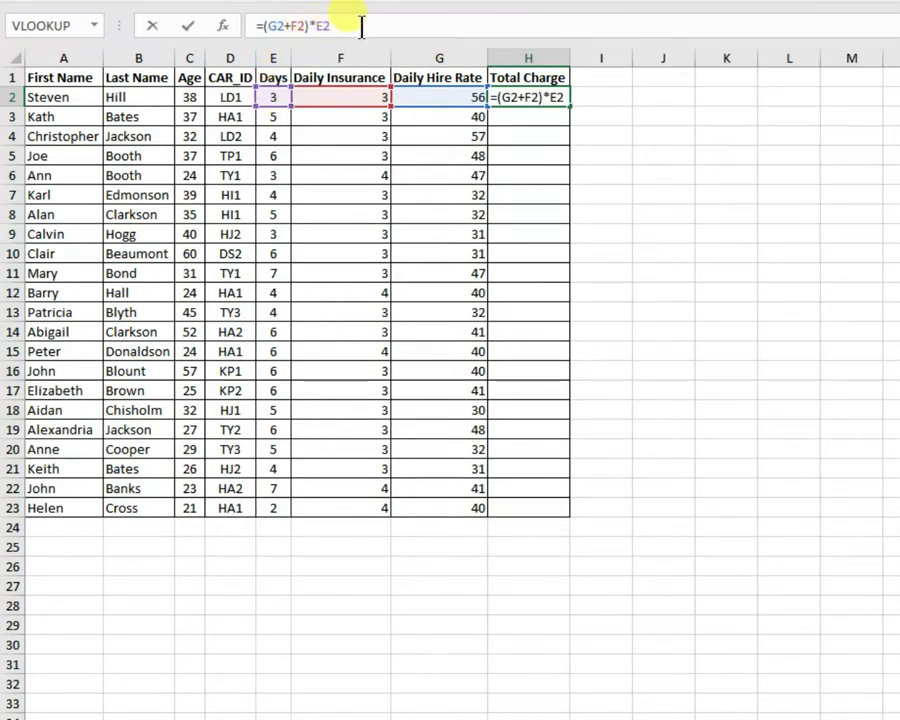
{"action": "key", "text": "Return"}
- Fill the Total Charge formula from H2 down to H23 for all customers
{"action": "left_click", "coordinate": [532, 98]}
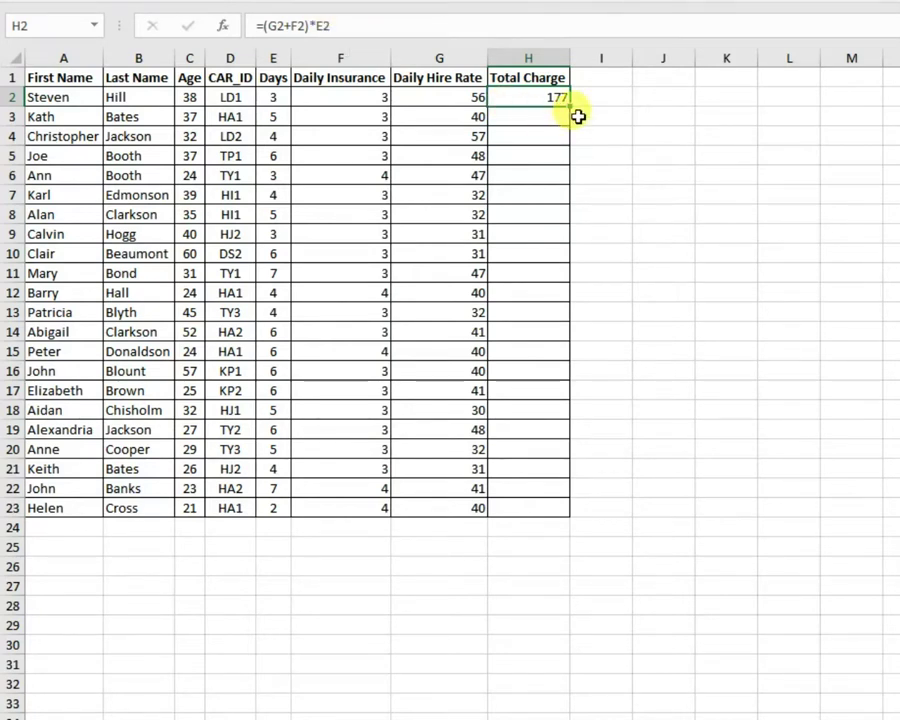
{"action": "left_click_drag", "start_coordinate": [570, 105], "coordinate": [562, 519]}
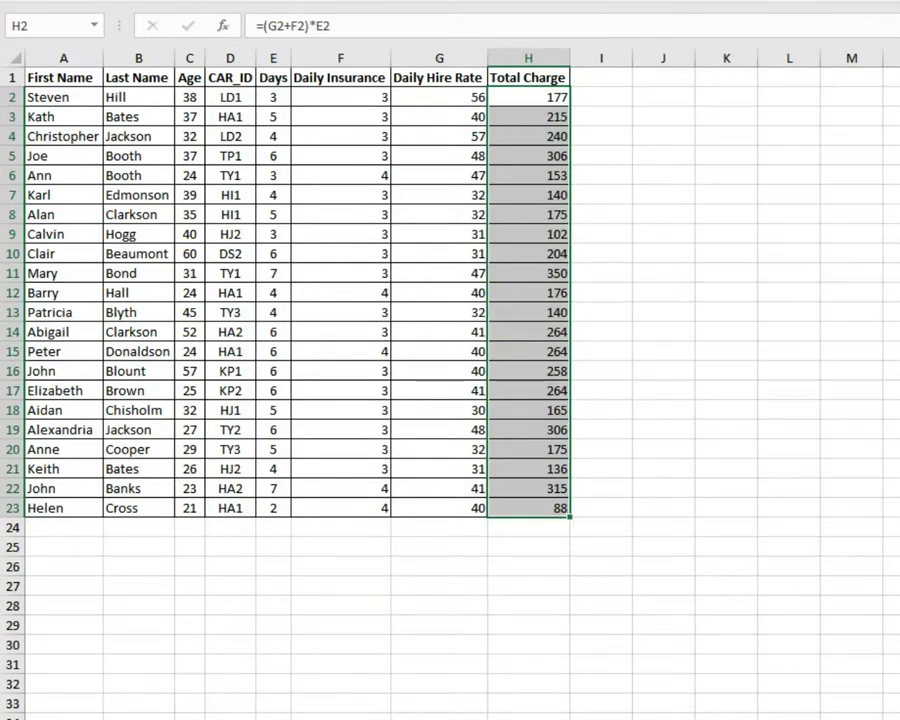
{"action": "key", "text": "super"}
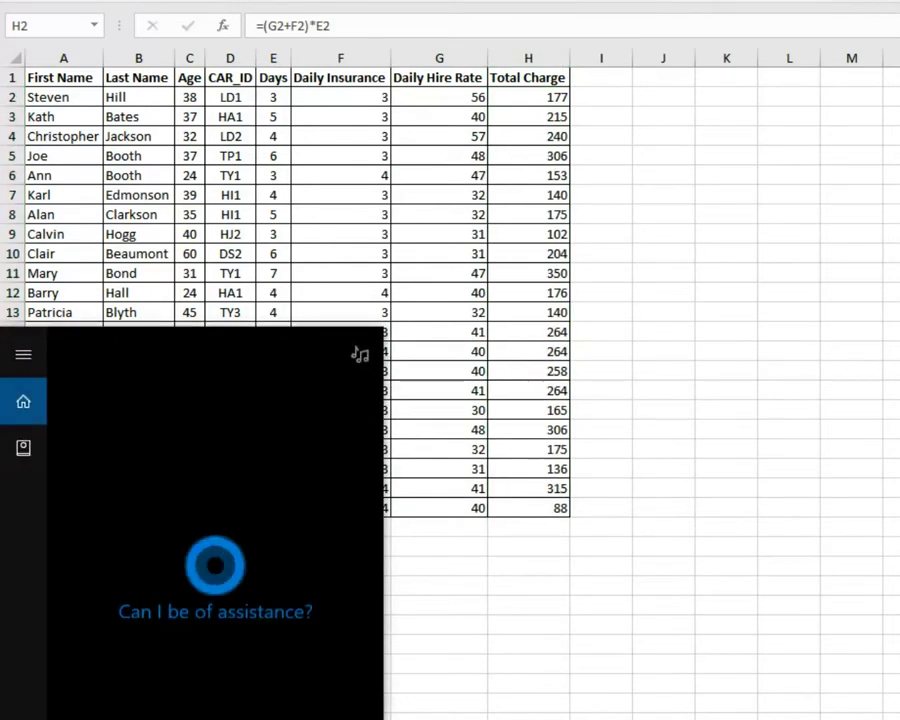
{"action": "type", "text": "calc"}
{"action": "left_click", "coordinate": [128, 440]}
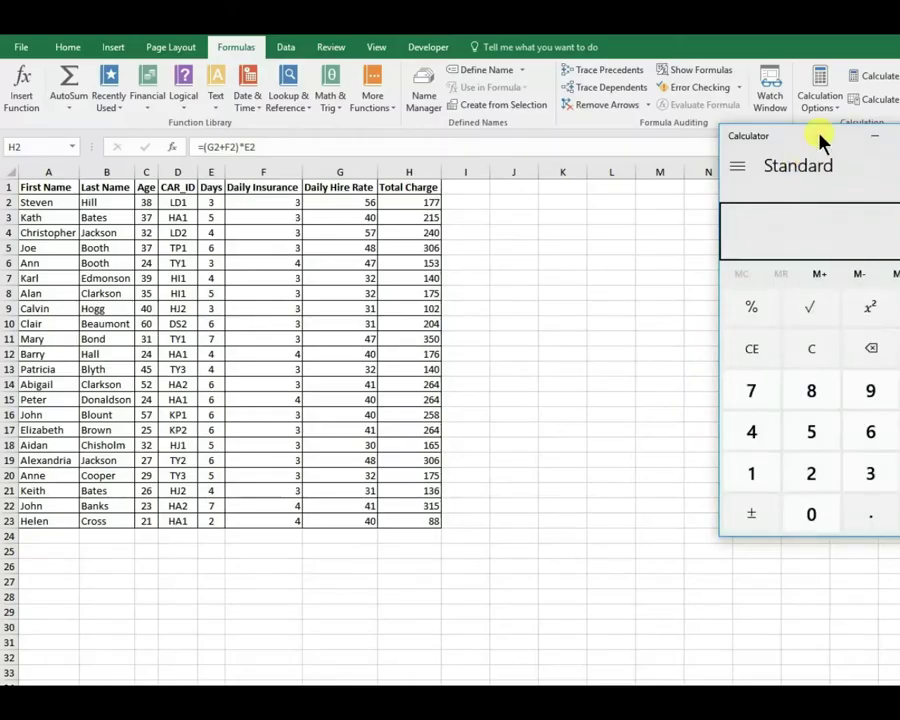
{"action": "left_click_drag", "start_coordinate": [812, 140], "coordinate": [744, 141]}
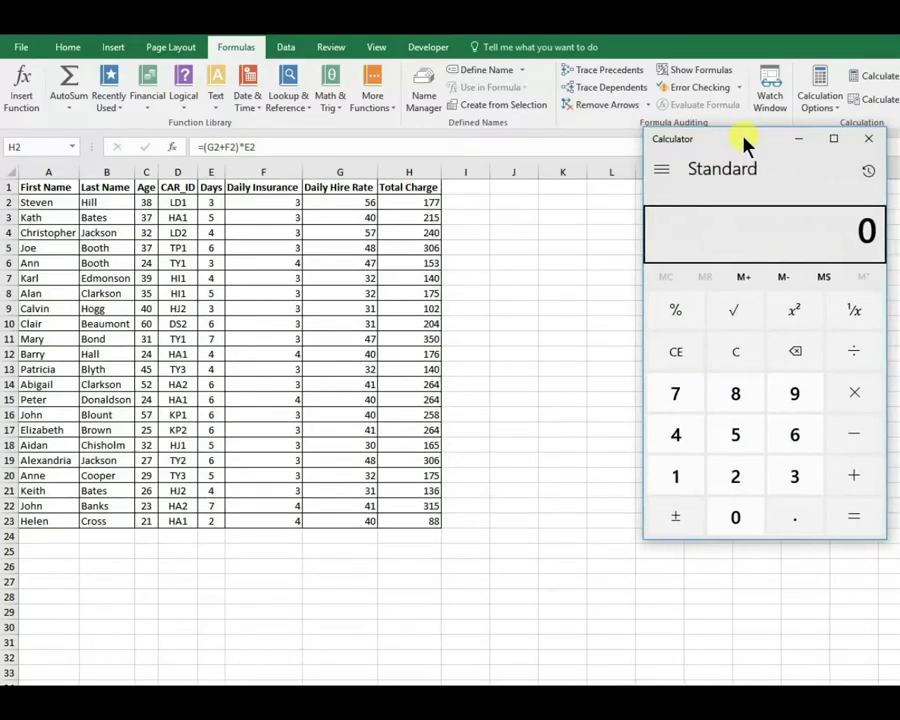
{"action": "left_click", "coordinate": [880, 147]}
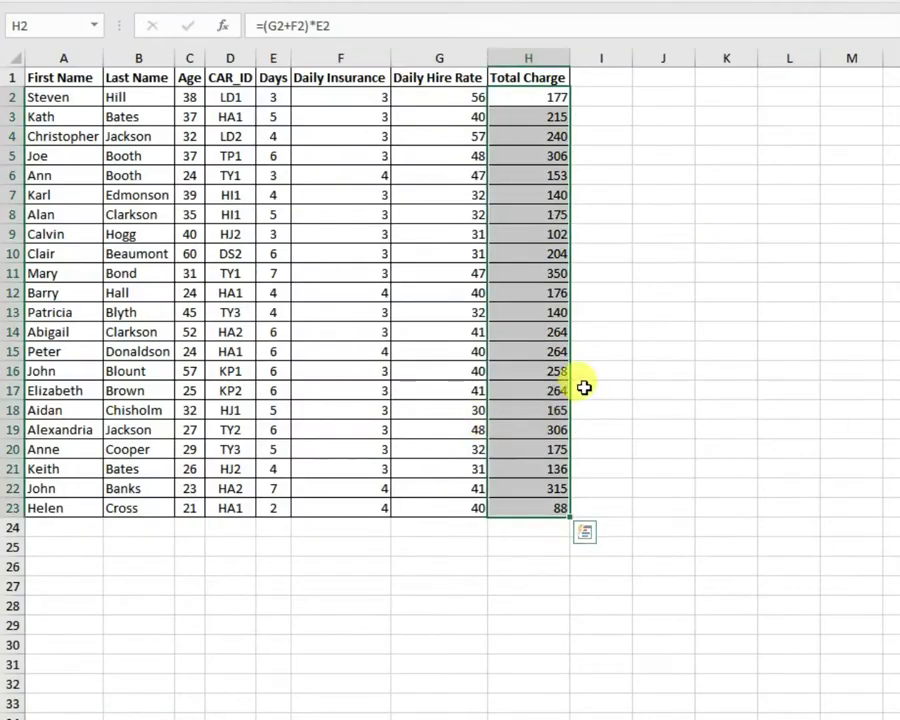
- Switch to the question paper PDF and read task (c) and its evidence requirement about formulae not being truncated
{"action": "left_click", "coordinate": [409, 308]}
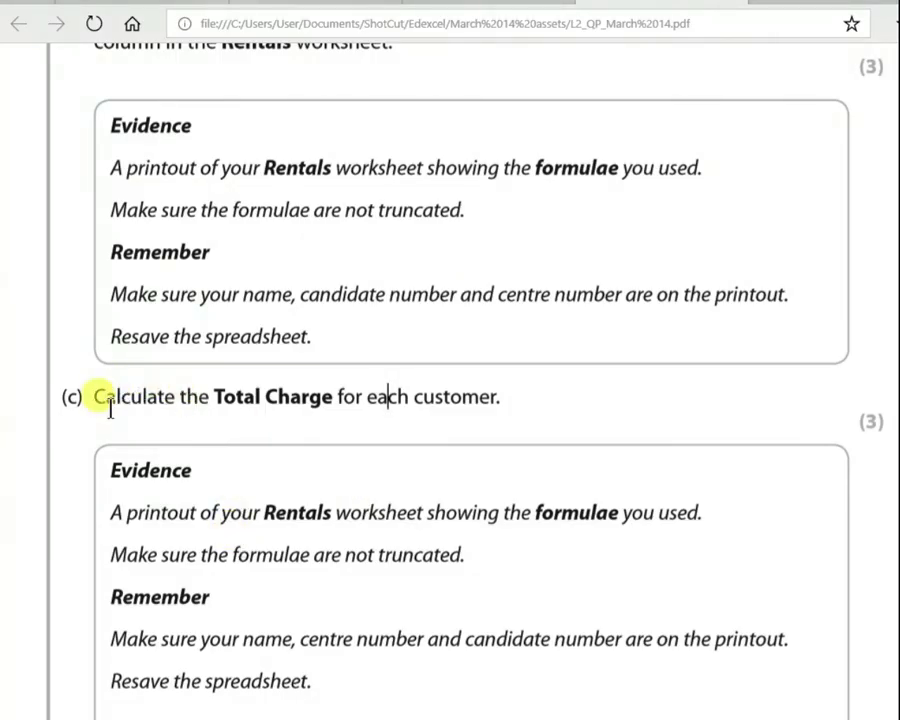
{"action": "left_click_drag", "start_coordinate": [110, 408], "coordinate": [487, 405]}
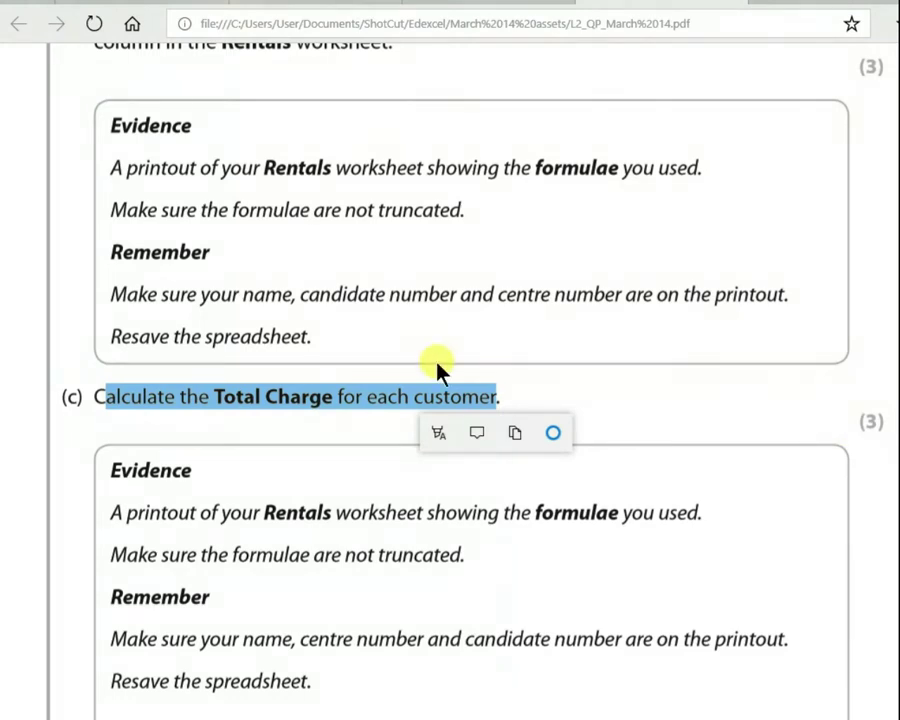
{"action": "left_click", "coordinate": [334, 395]}
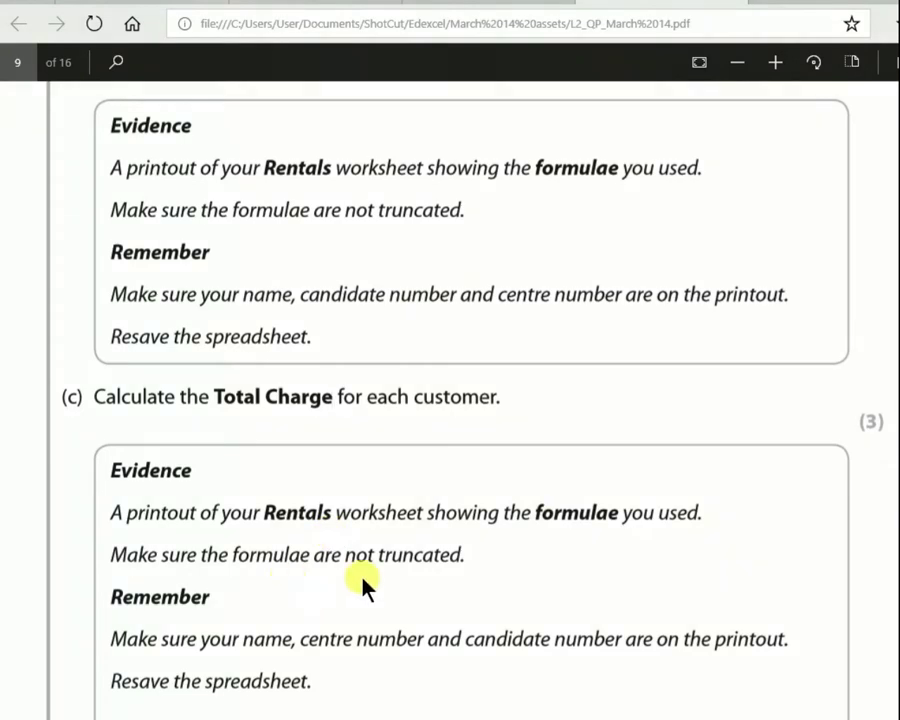
{"action": "left_click_drag", "start_coordinate": [364, 556], "coordinate": [432, 561]}
- Switch back to the Rentals workbook, show the formulas, and autofit the Daily Hire Rate, Daily Insurance and Total Charge columns
{"action": "key", "text": "alt+Tab"}
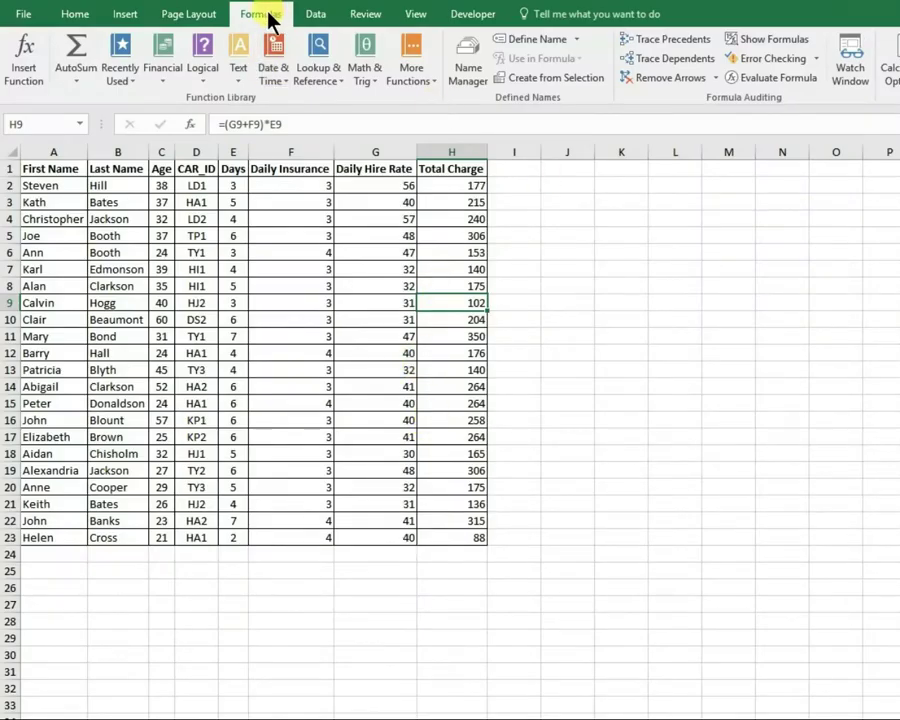
{"action": "left_click", "coordinate": [755, 38]}
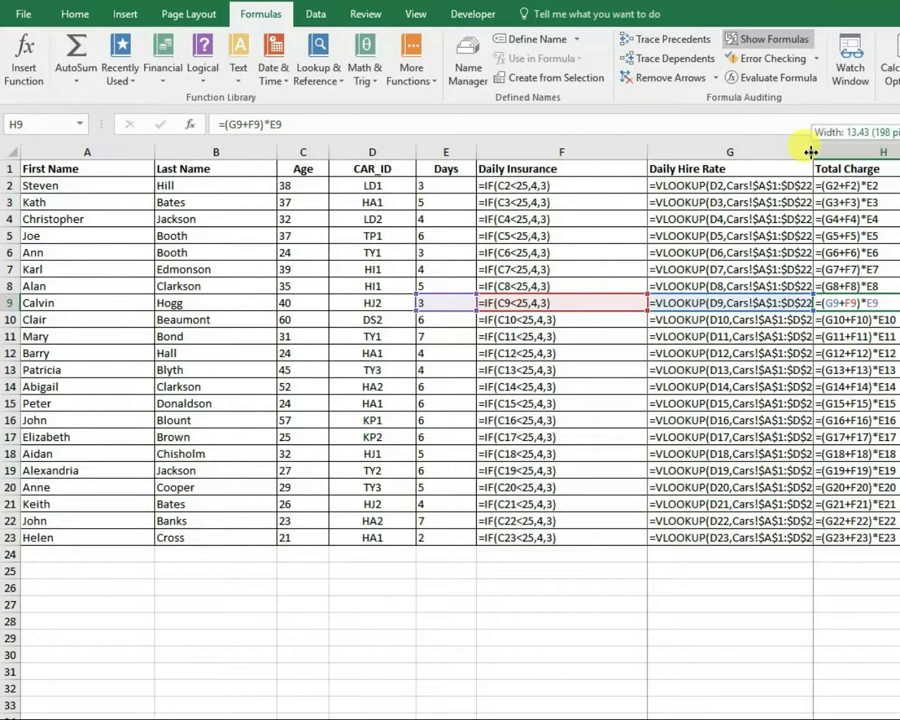
{"action": "double_click", "coordinate": [810, 152]}
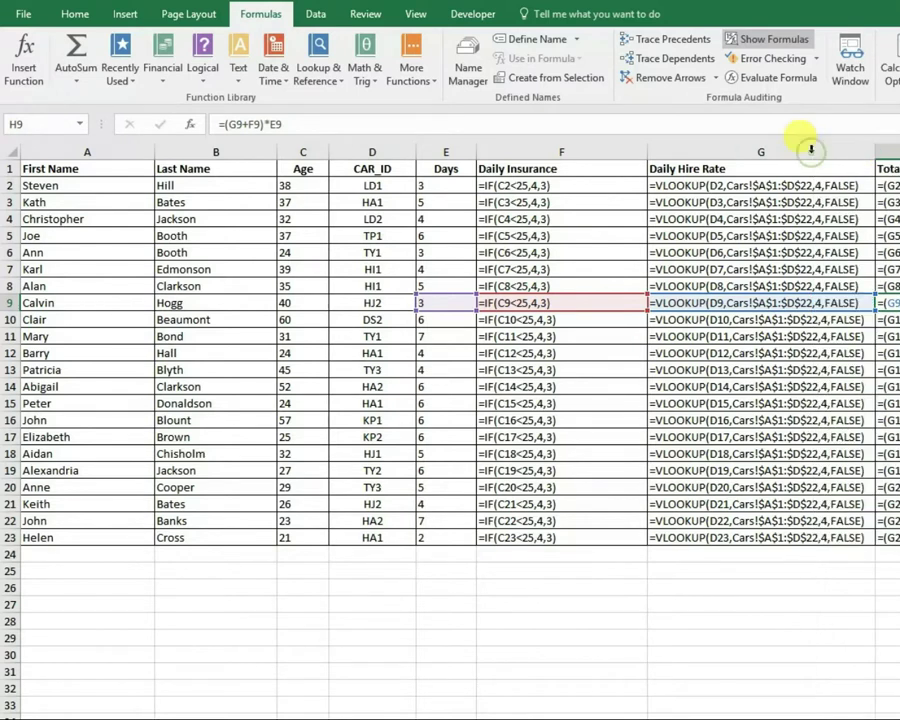
{"action": "double_click", "coordinate": [647, 152]}
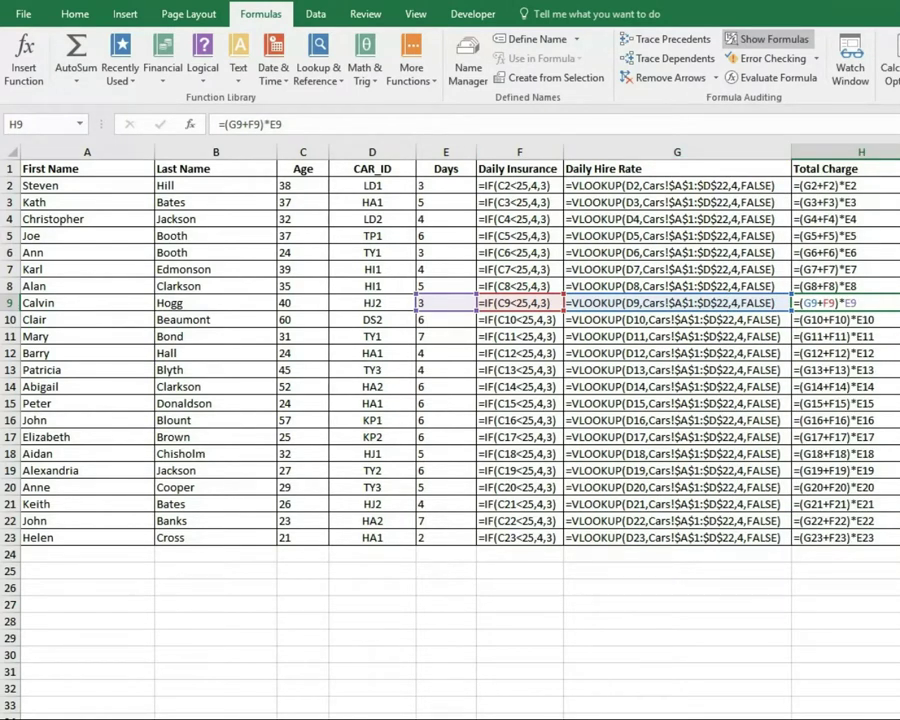
{"action": "double_click", "coordinate": [899, 152]}
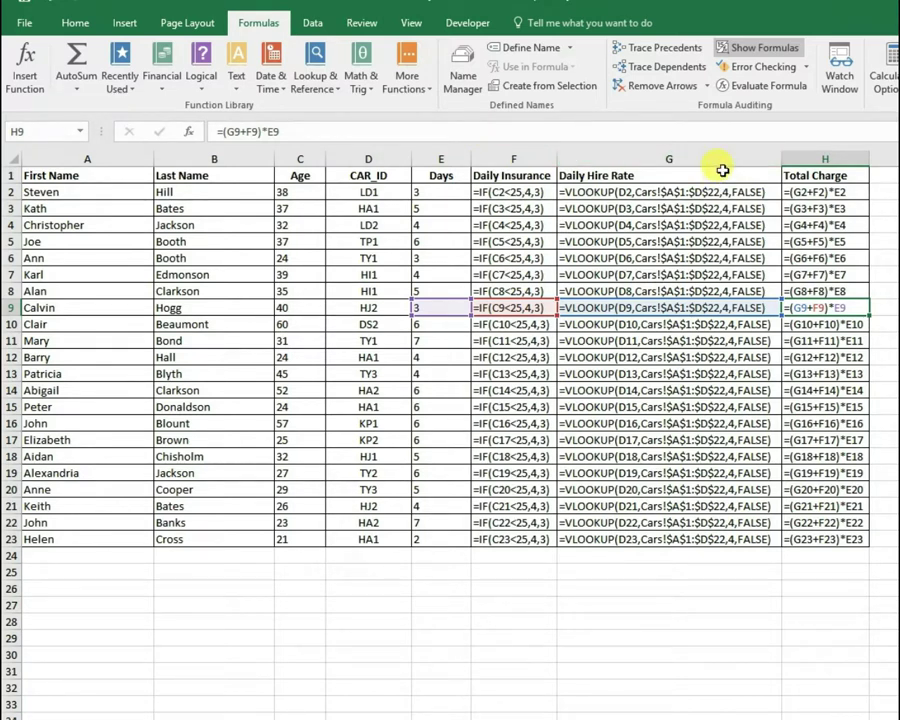
- Check the print preview of the formula view for full formulae, page fit and footer details, and return to the worksheet
{"action": "left_click", "coordinate": [20, 30]}
{"action": "left_click", "coordinate": [25, 220]}
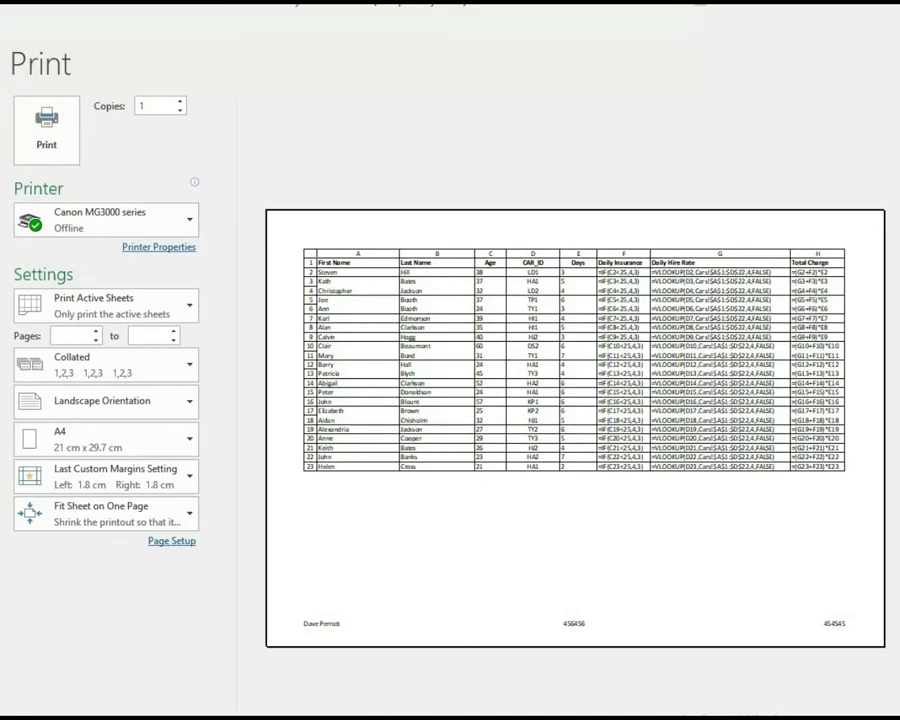
{"action": "left_click", "coordinate": [38, 21]}
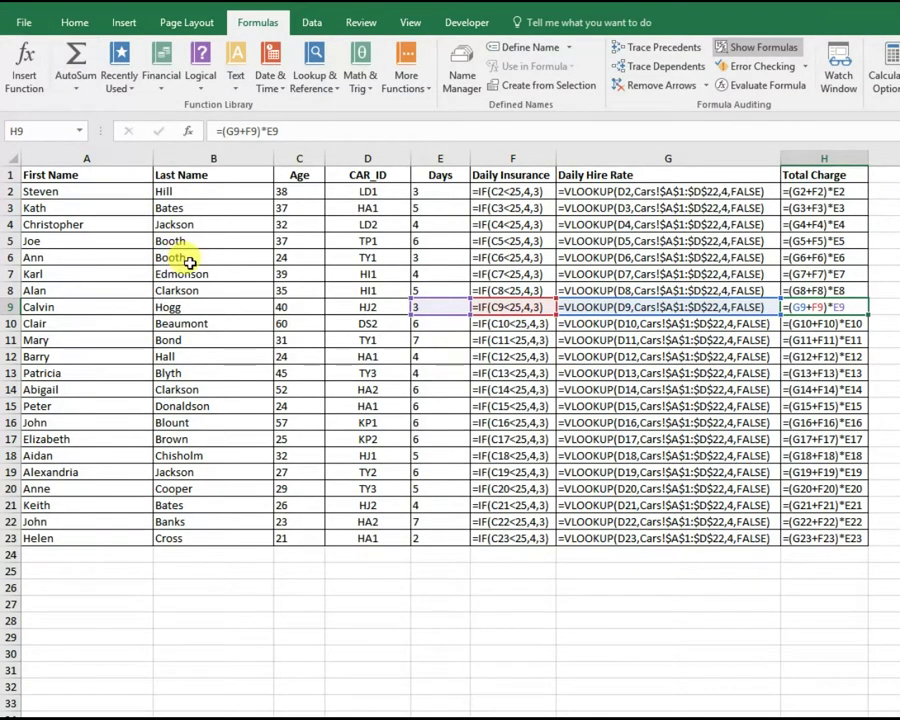
- Turn off the formula display and autofit all columns of the worksheet to their contents
{"action": "left_click", "coordinate": [730, 52]}
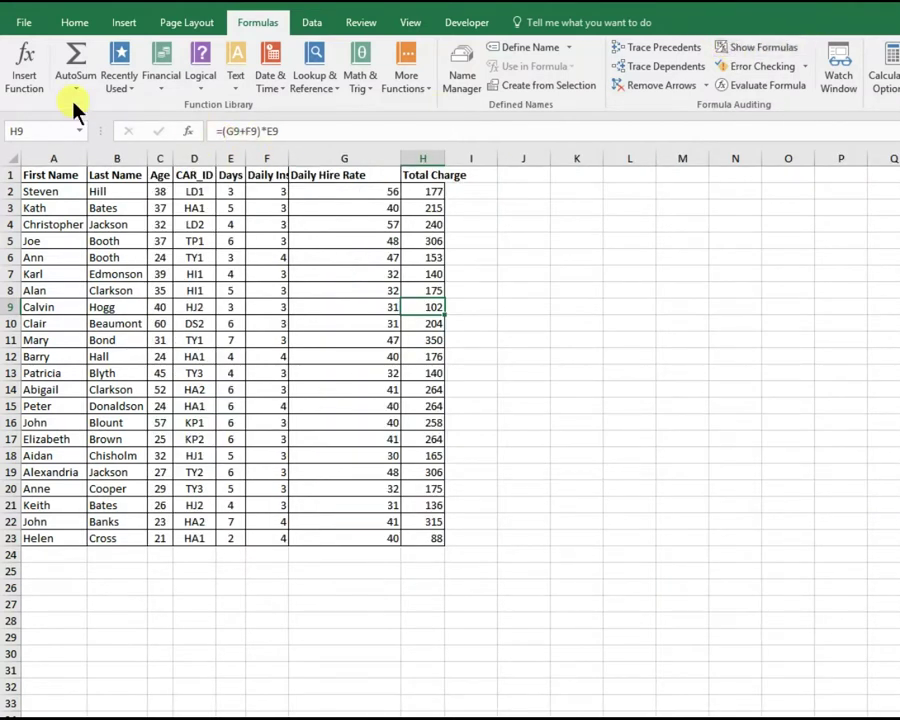
{"action": "left_click", "coordinate": [12, 158]}
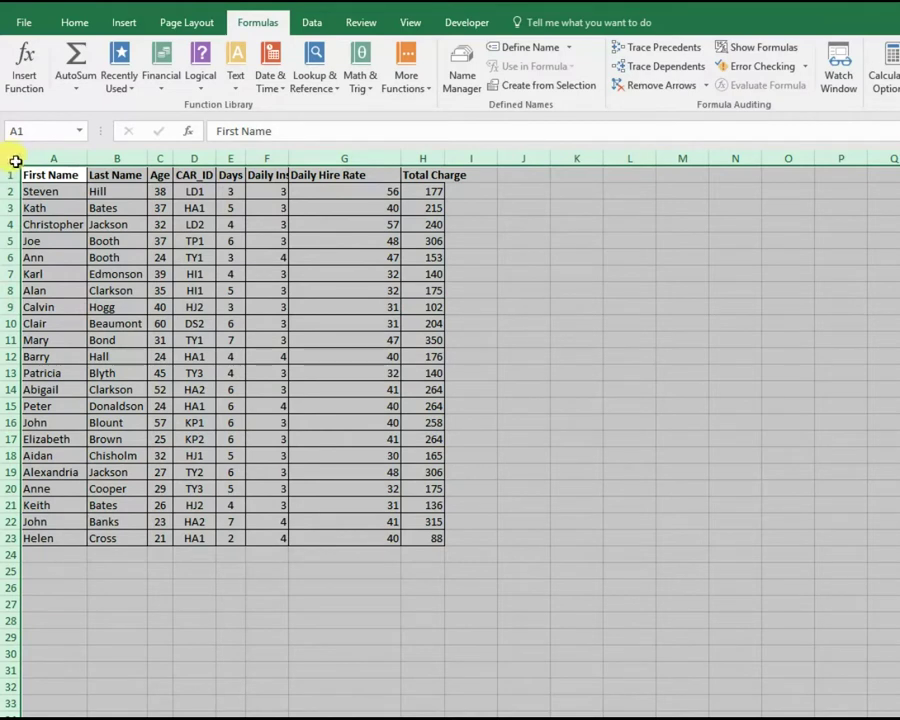
{"action": "double_click", "coordinate": [146, 158]}
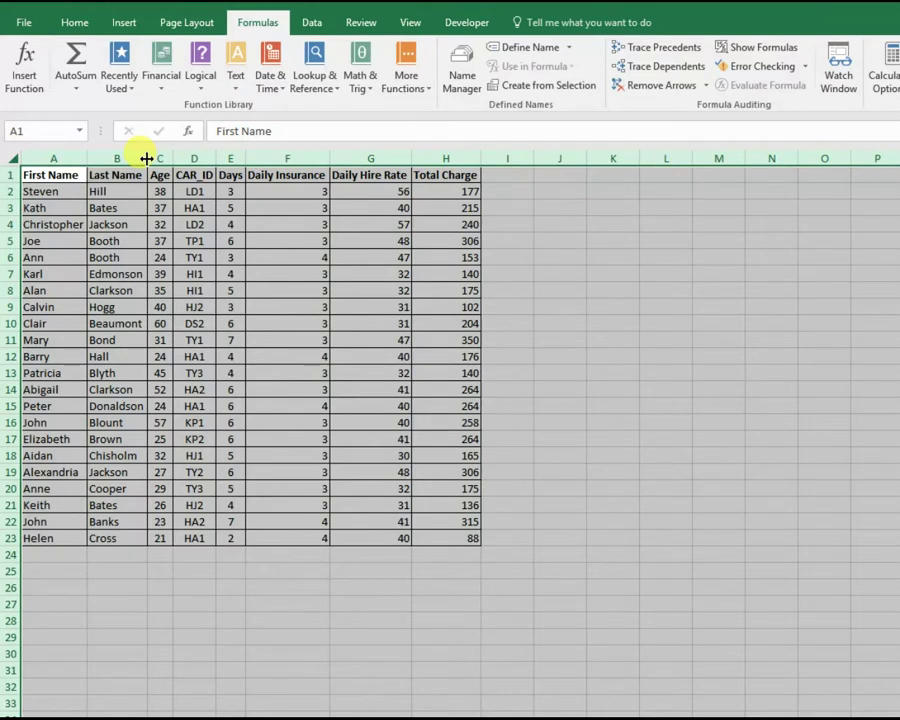
- Return to the question paper PDF and read the reminder under task (c) about resaving the spreadsheet
{"action": "left_click", "coordinate": [301, 230]}
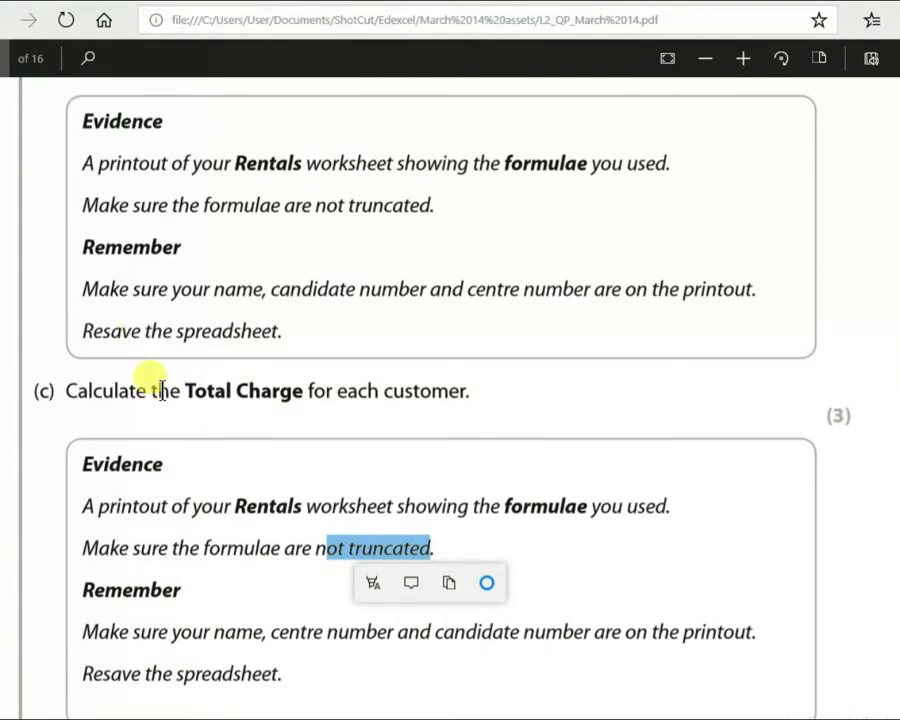
{"action": "left_click_drag", "start_coordinate": [112, 673], "coordinate": [224, 684]}
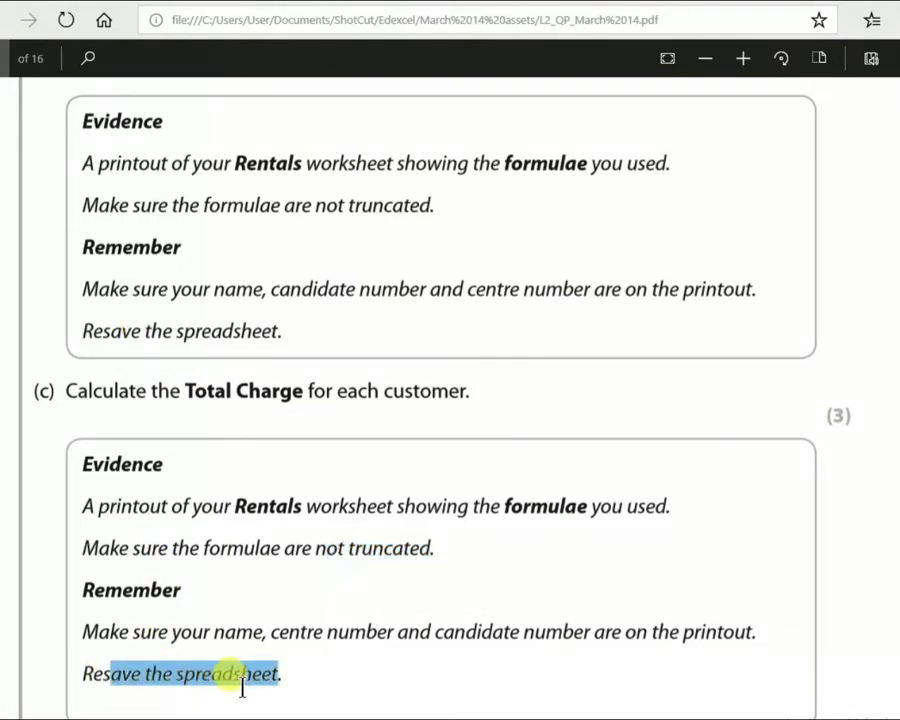